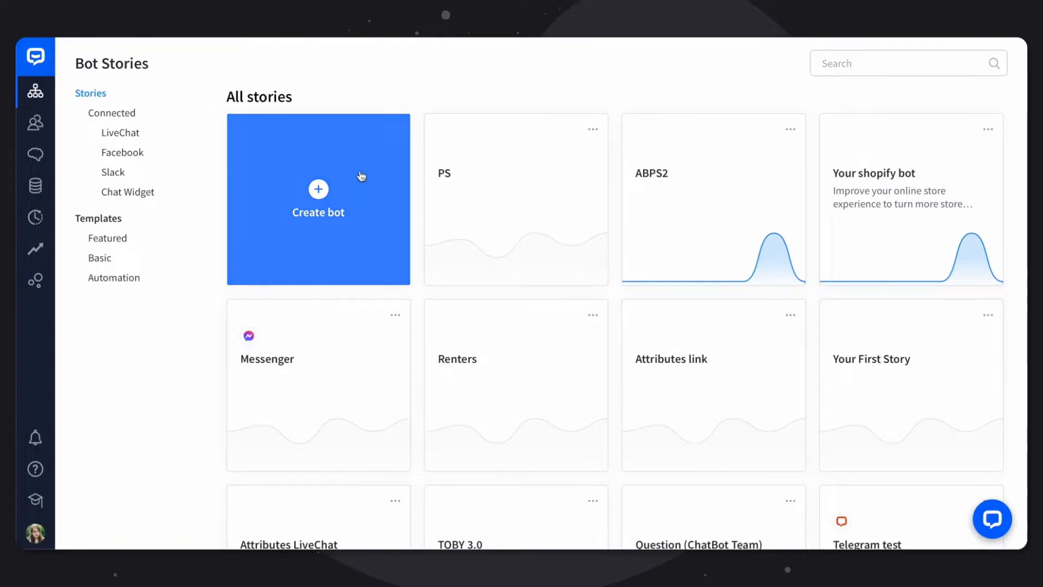
Create a new bot story named "Plant Shop"
{"action": "left_click", "coordinate": [328, 188]}
{"action": "type", "text": "Plant Shop"}
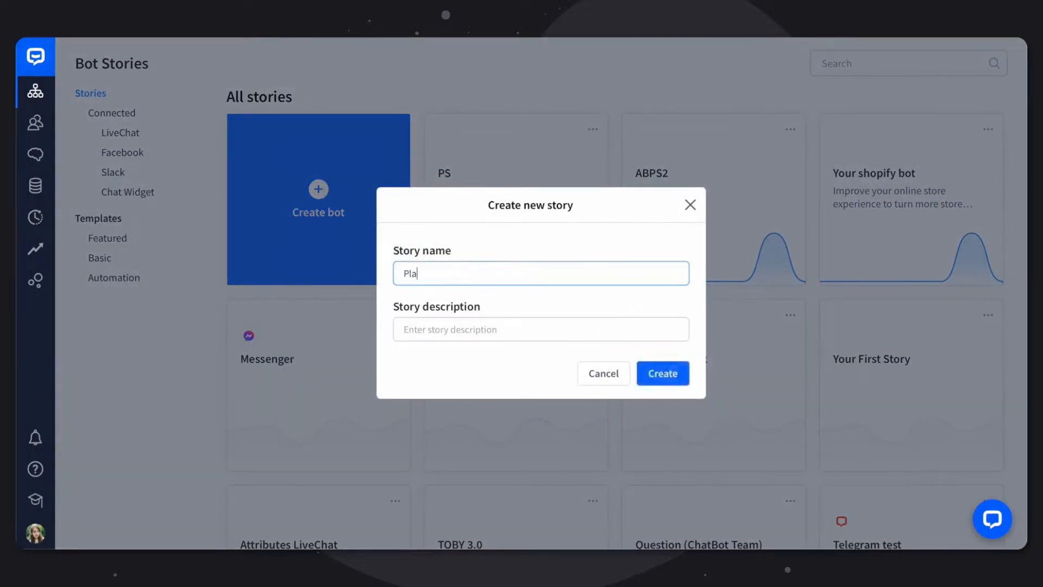
{"action": "left_click", "coordinate": [661, 376]}
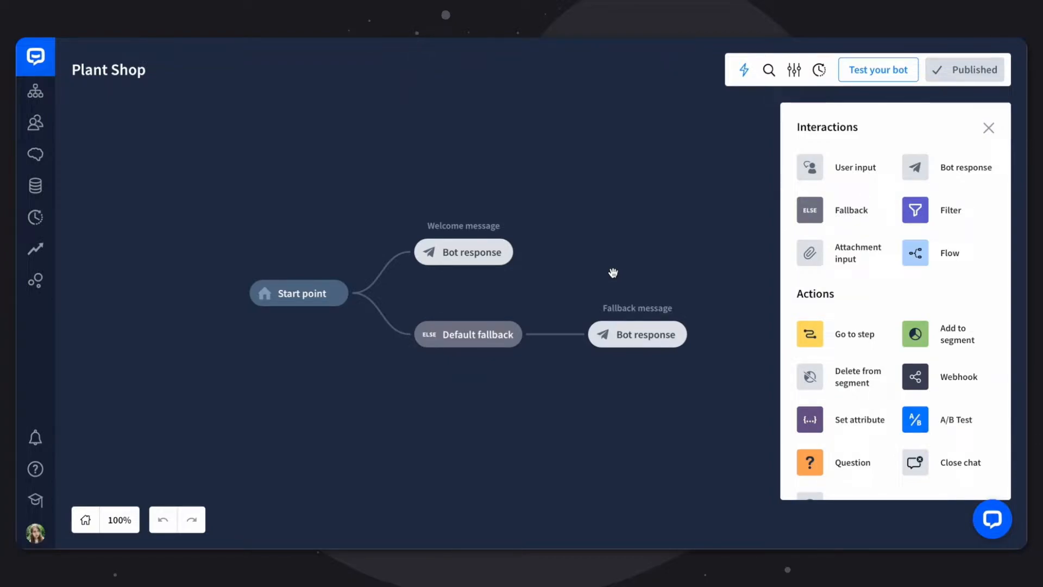
Open the Welcome message bot response, review its text variants and delete the default random text response
{"action": "left_click", "coordinate": [481, 260]}
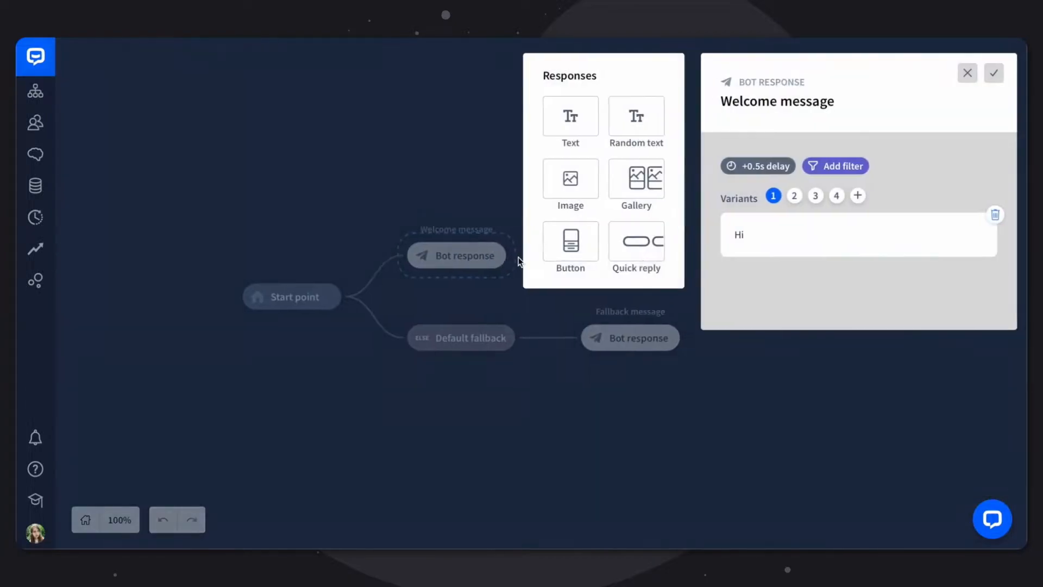
{"action": "left_click", "coordinate": [788, 195]}
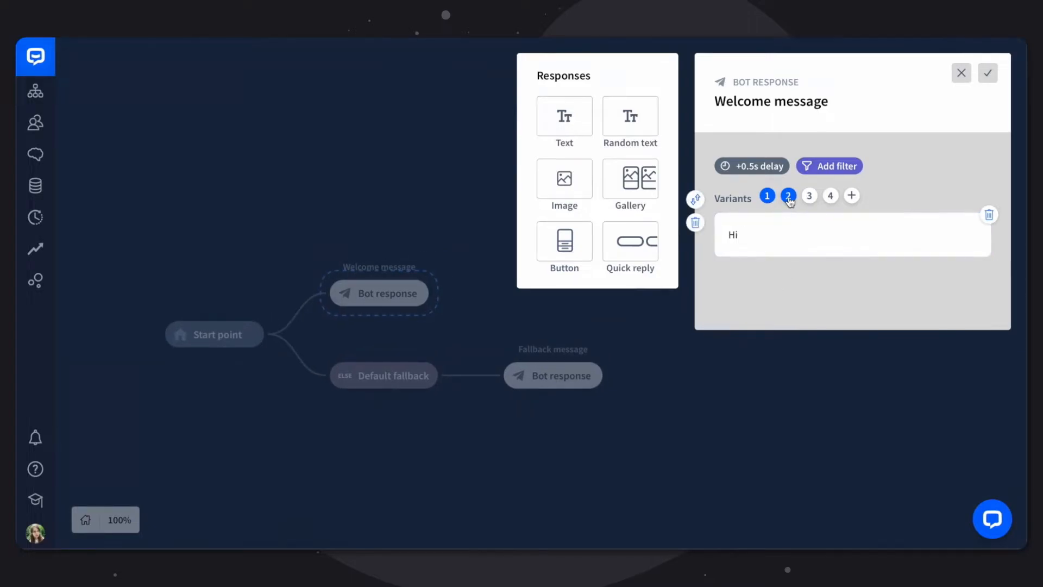
{"action": "left_click", "coordinate": [809, 195]}
{"action": "left_click", "coordinate": [830, 195]}
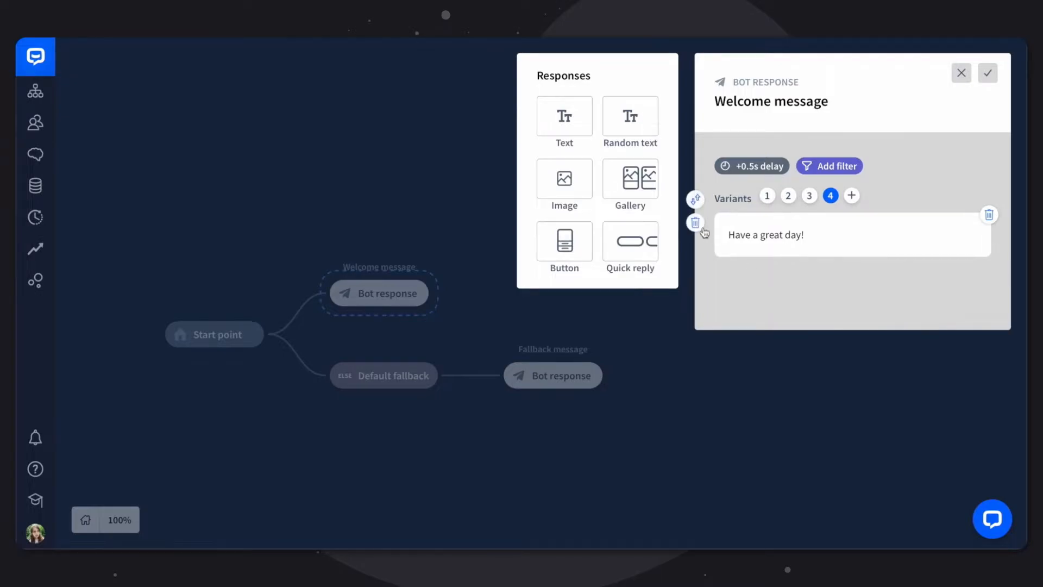
{"action": "left_click", "coordinate": [696, 226]}
Add a text response reading "Hello! Welcome to our Plant Store! I'm Pothos the Bot and I'll try to assist you today. 🌿"
{"action": "left_click", "coordinate": [565, 114]}
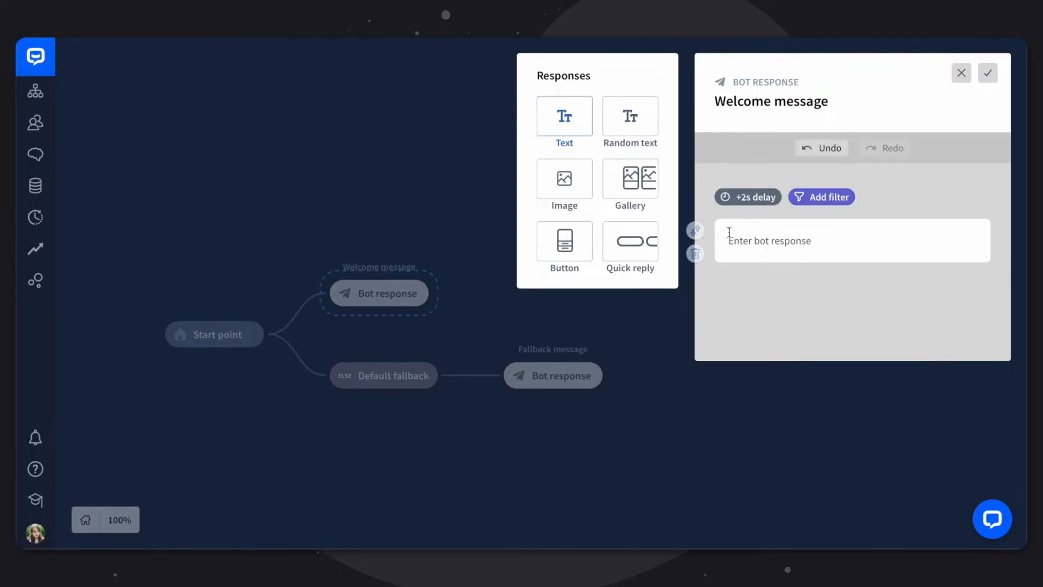
{"action": "left_click", "coordinate": [745, 240]}
{"action": "type", "text": "Hello! Welcome to our Plant Store! I'm Pothos the Bot and I'll try to assist you today. 🌿"}
{"action": "left_click", "coordinate": [792, 341]}
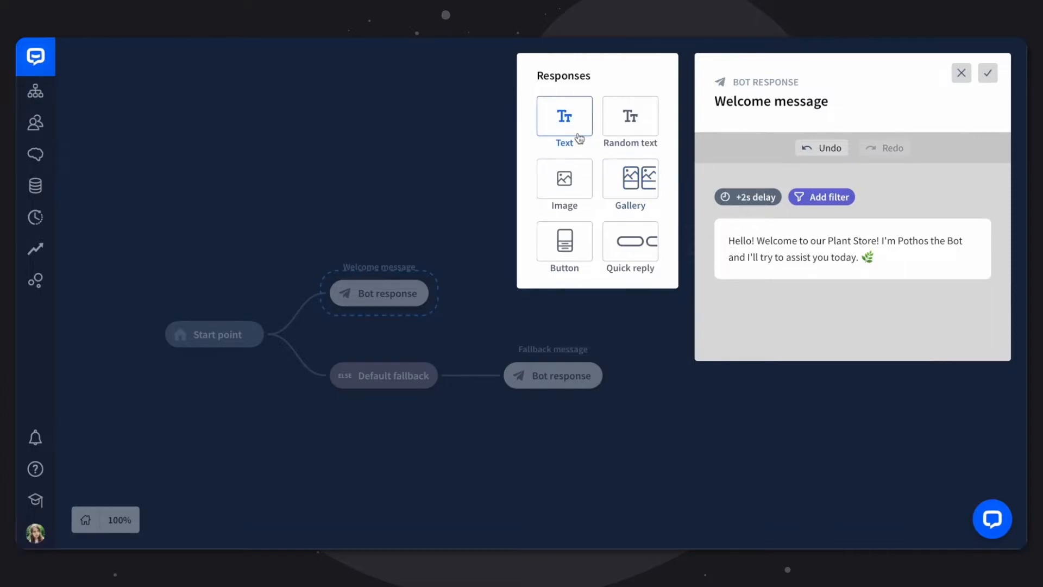
Add empty random text, image and gallery responses to the Welcome message
{"action": "left_click", "coordinate": [631, 118]}
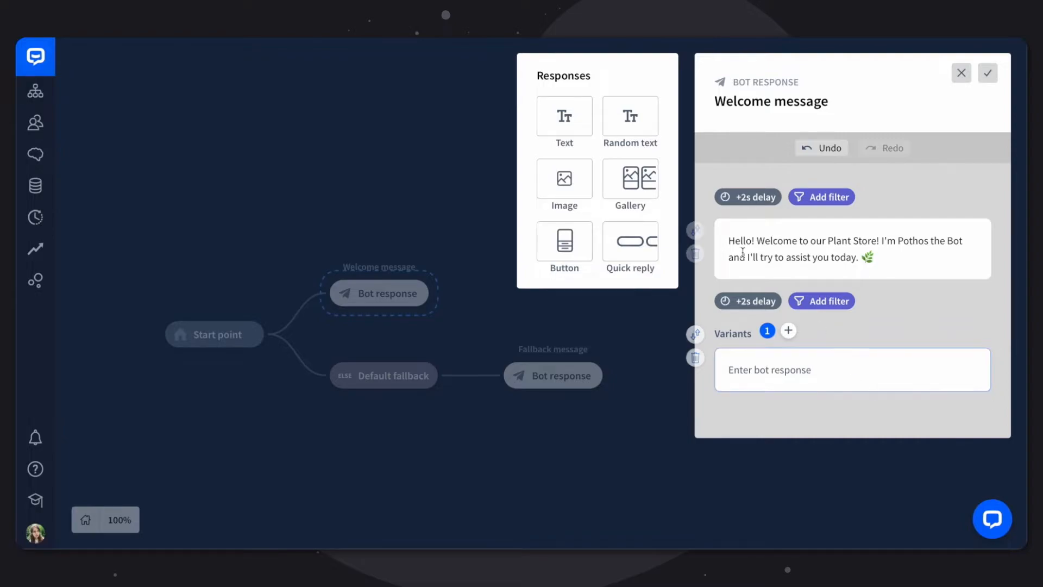
{"action": "left_click", "coordinate": [565, 182]}
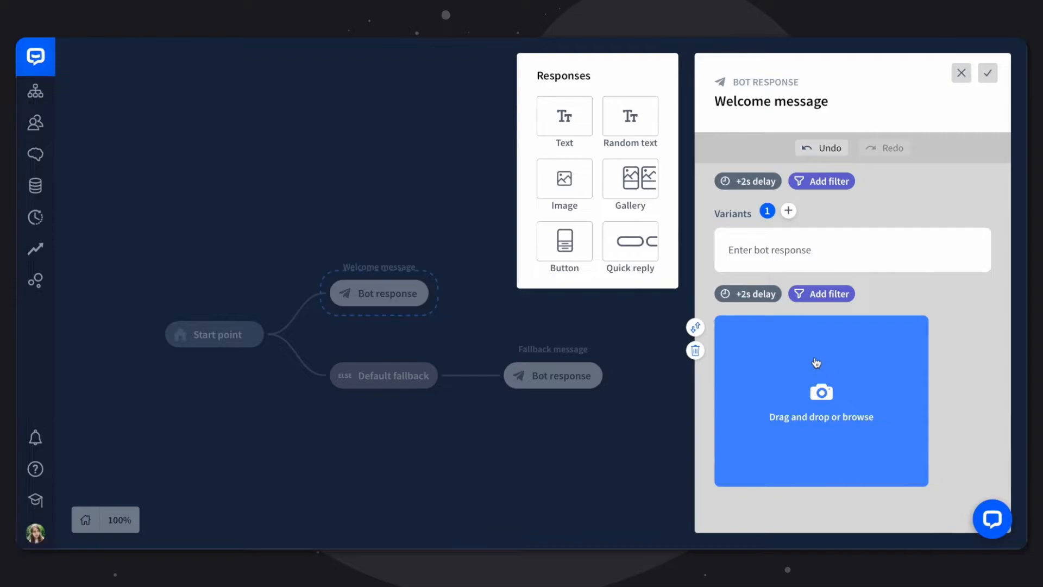
{"action": "left_click", "coordinate": [630, 179]}
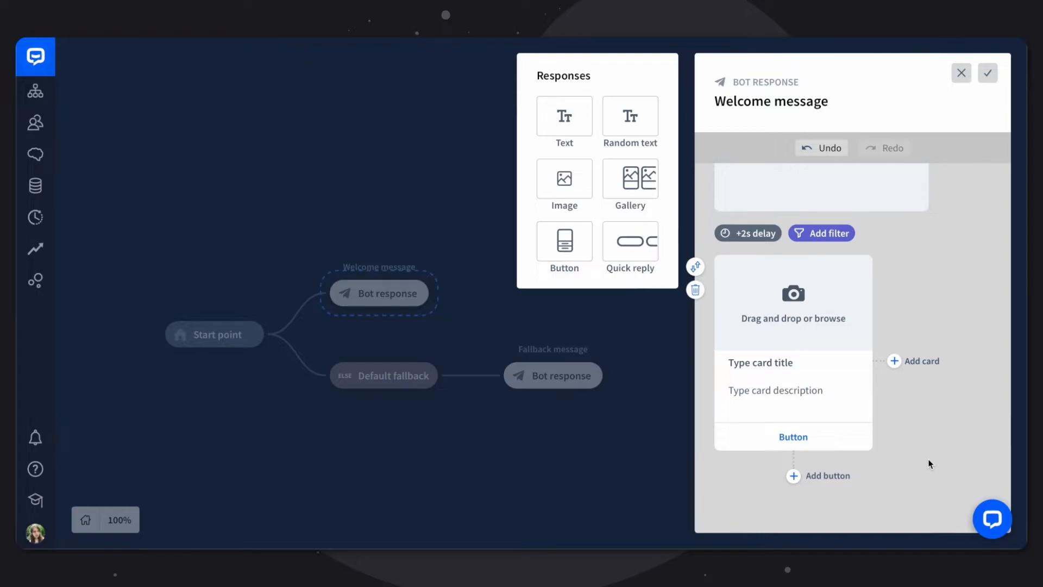
Try the Go to block, Open URL, Phone call and Open Moment types on the gallery card's button, and save its settings
{"action": "left_click", "coordinate": [804, 436]}
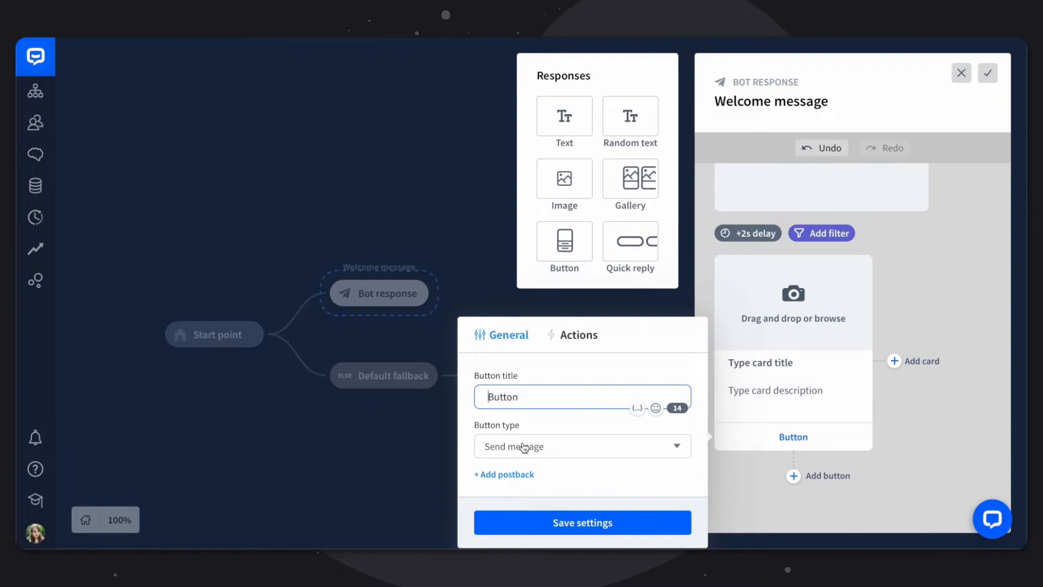
{"action": "left_click", "coordinate": [493, 449]}
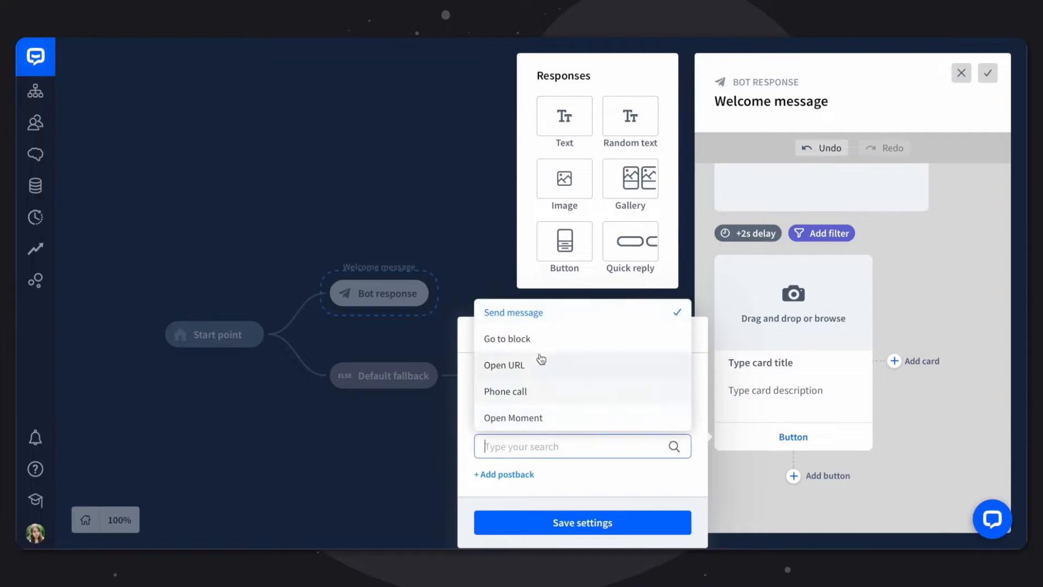
{"action": "left_click", "coordinate": [547, 339]}
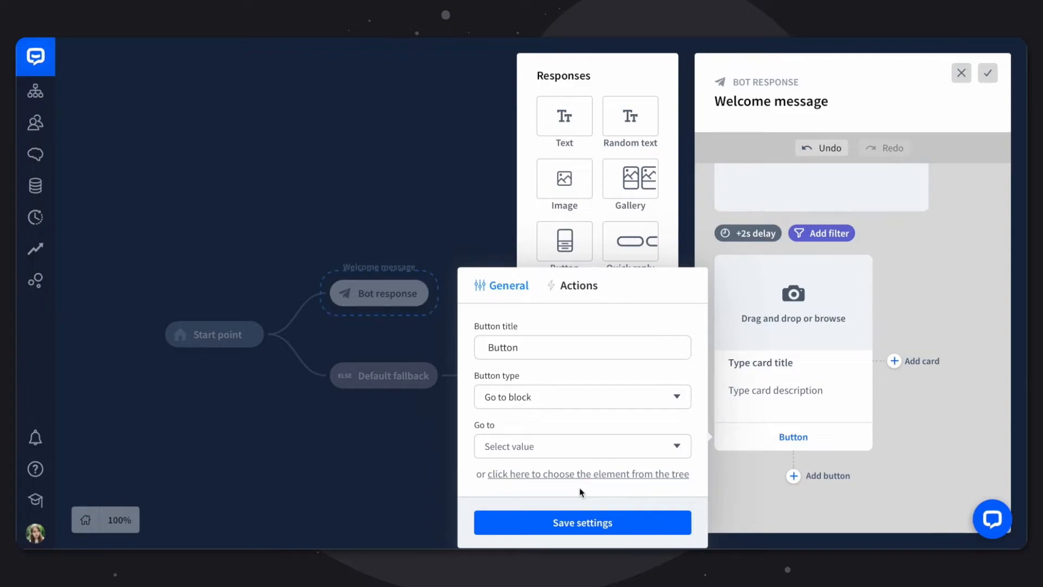
{"action": "left_click", "coordinate": [572, 401]}
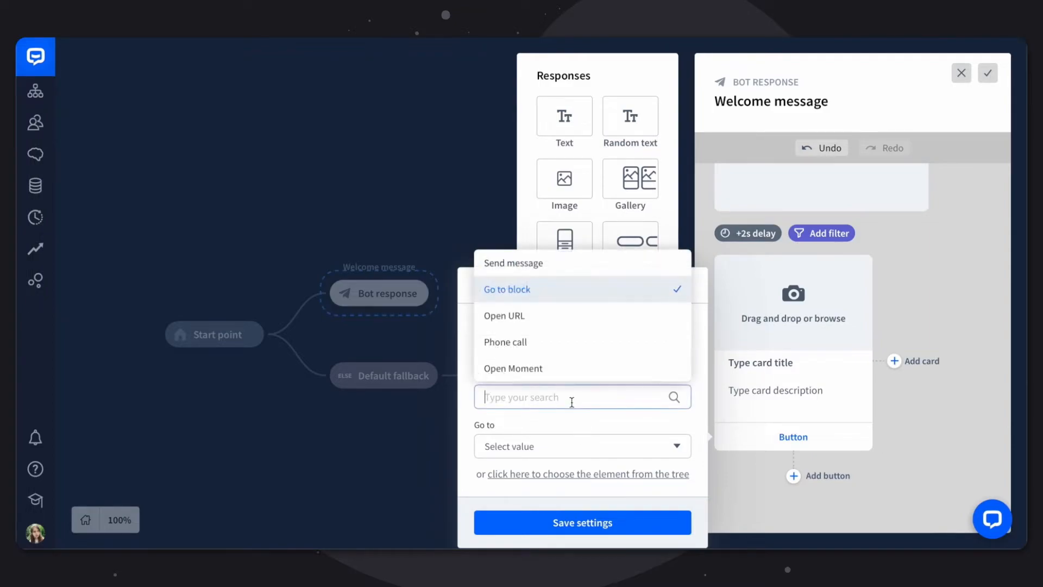
{"action": "left_click", "coordinate": [569, 316]}
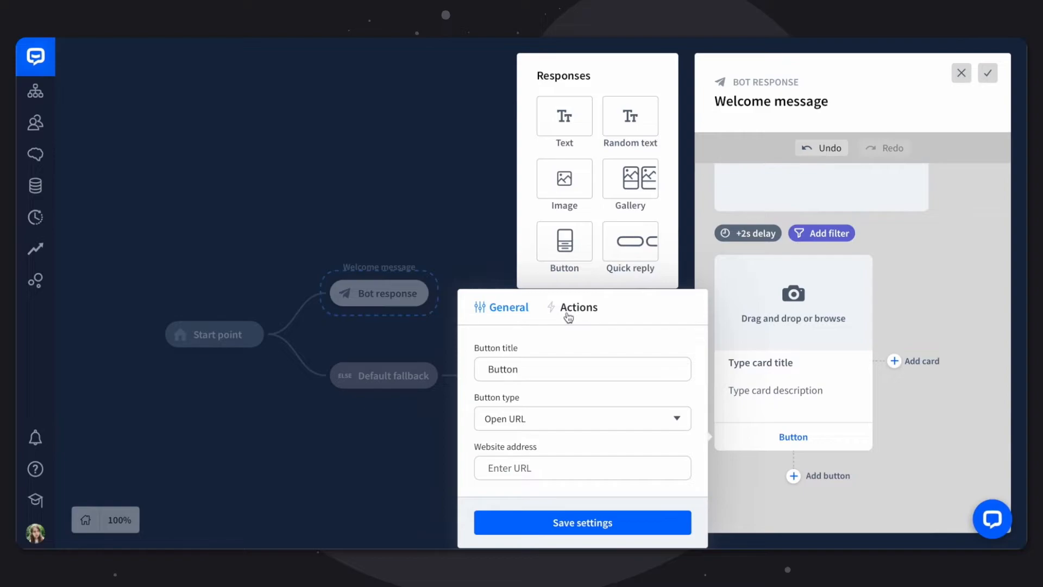
{"action": "left_click", "coordinate": [516, 419]}
{"action": "left_click", "coordinate": [543, 373]}
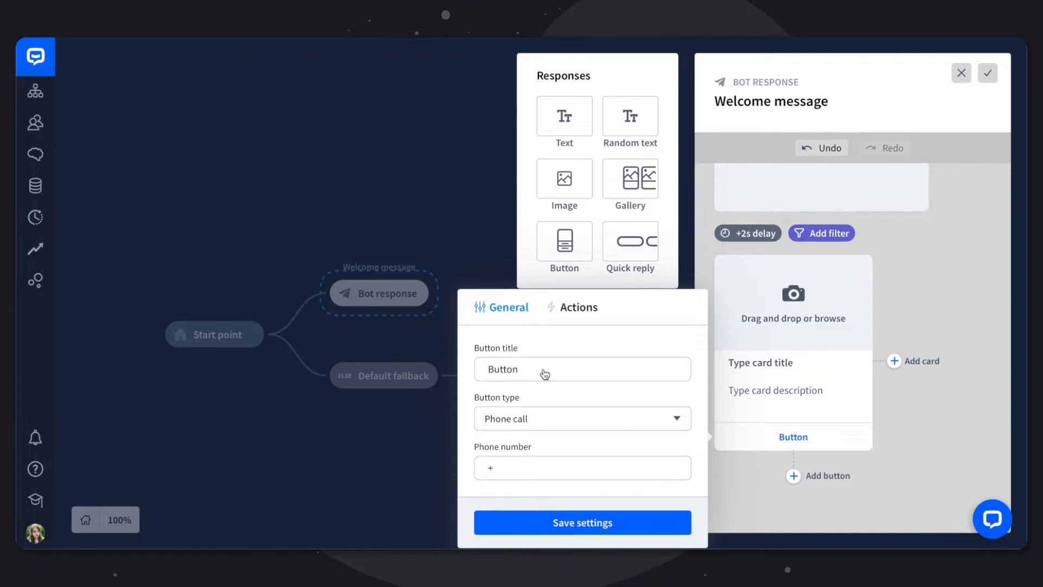
{"action": "left_click", "coordinate": [550, 417]}
{"action": "left_click", "coordinate": [559, 388]}
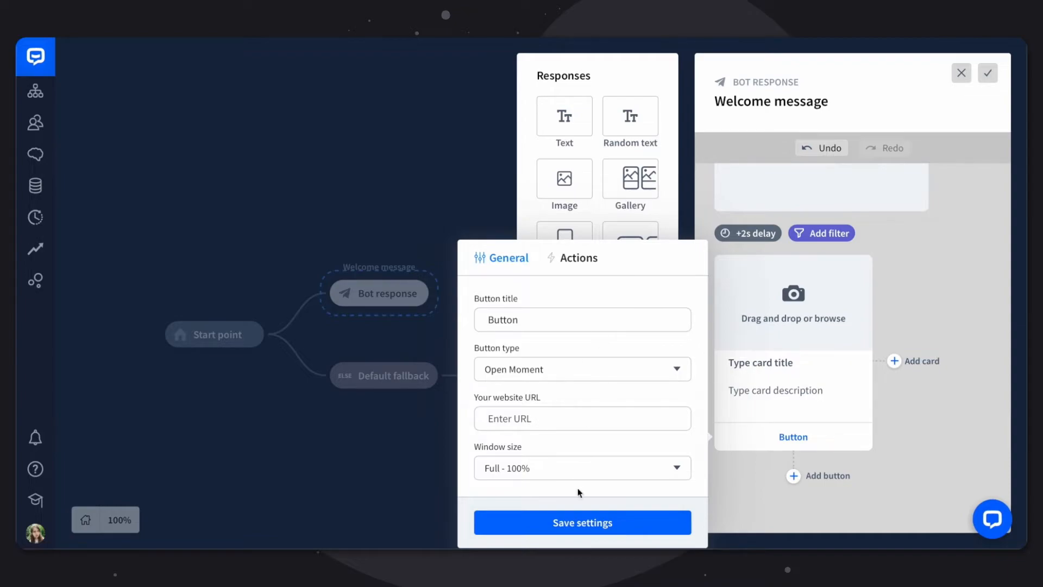
{"action": "left_click", "coordinate": [593, 520]}
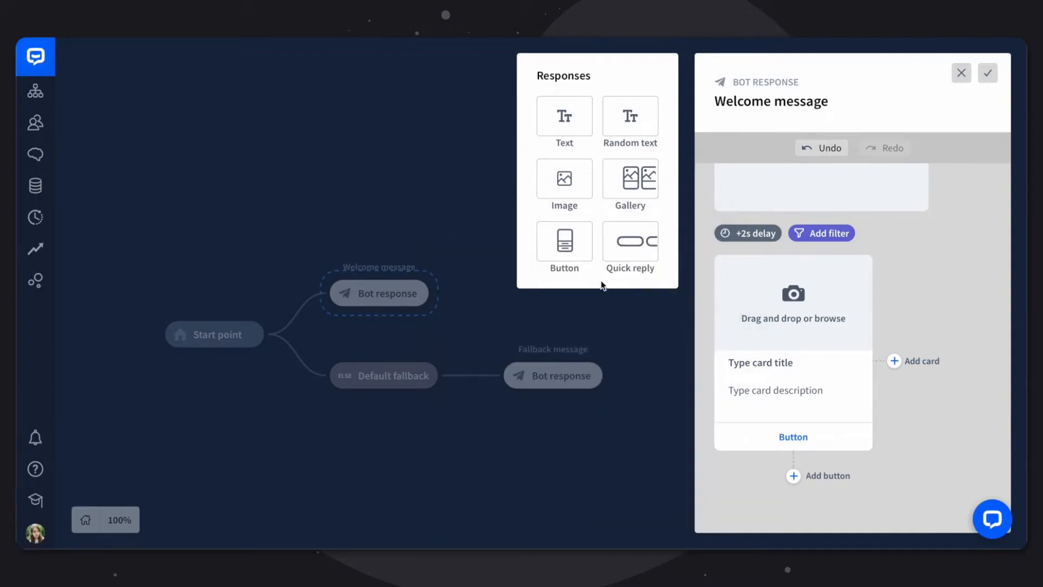
Add a button response below the gallery card in the Welcome message and check its button's settings
{"action": "left_click", "coordinate": [570, 257]}
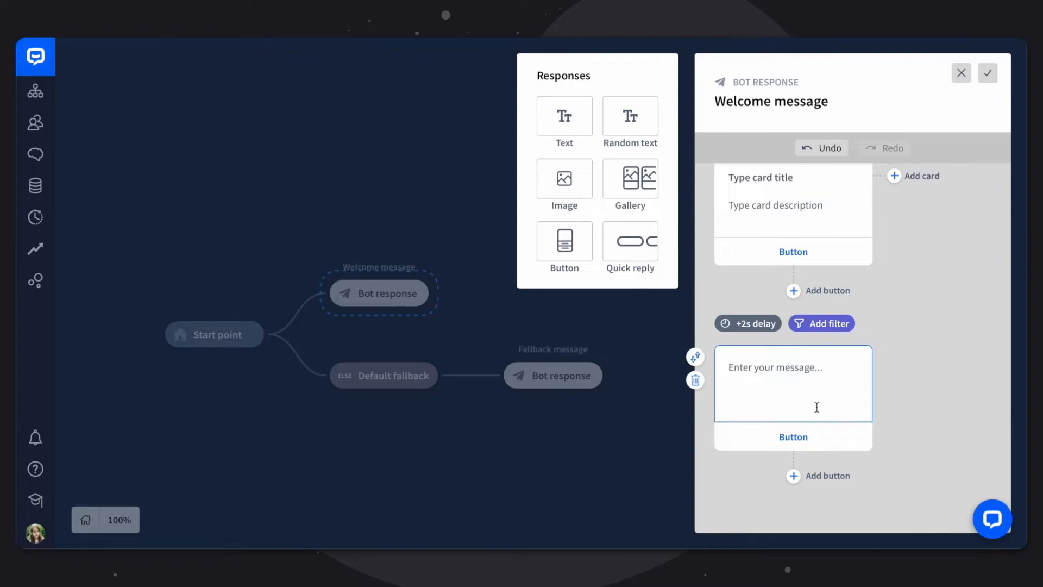
{"action": "left_click", "coordinate": [799, 437]}
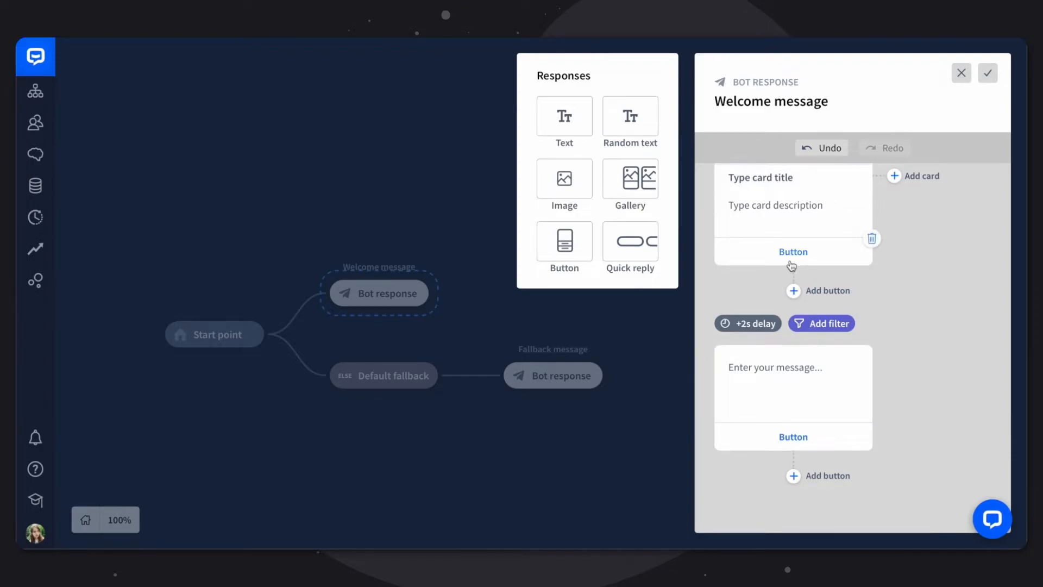
Add a quick reply response to the Welcome message and check its button's available types
{"action": "left_click", "coordinate": [630, 241]}
{"action": "left_click", "coordinate": [760, 452]}
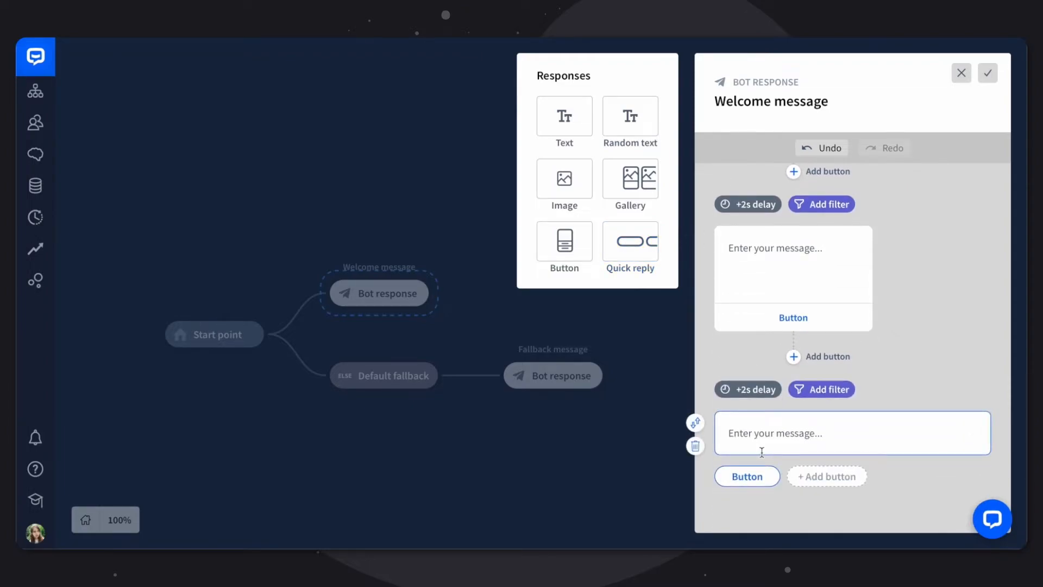
{"action": "left_click", "coordinate": [750, 480]}
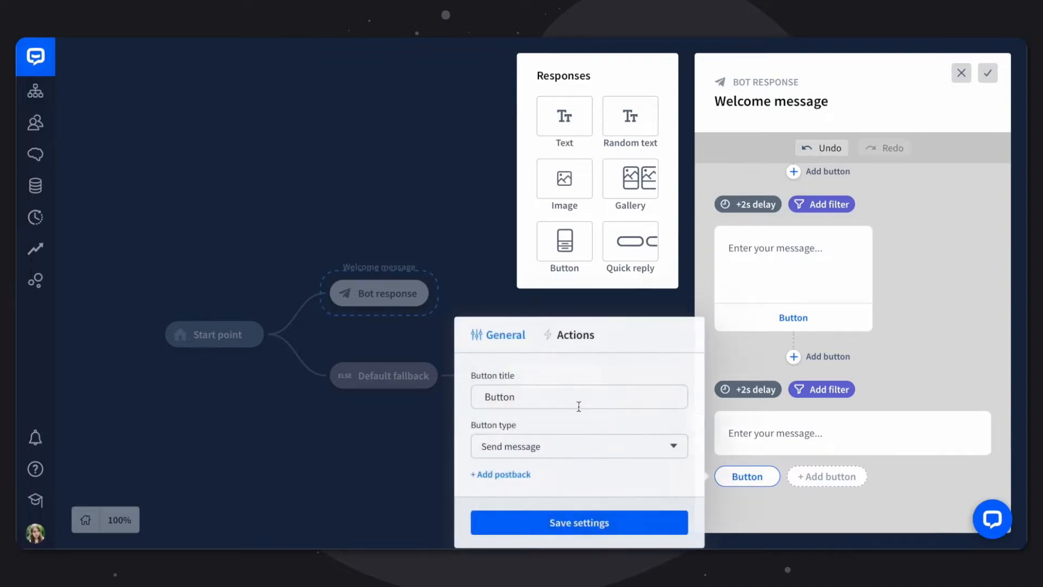
{"action": "left_click", "coordinate": [542, 448]}
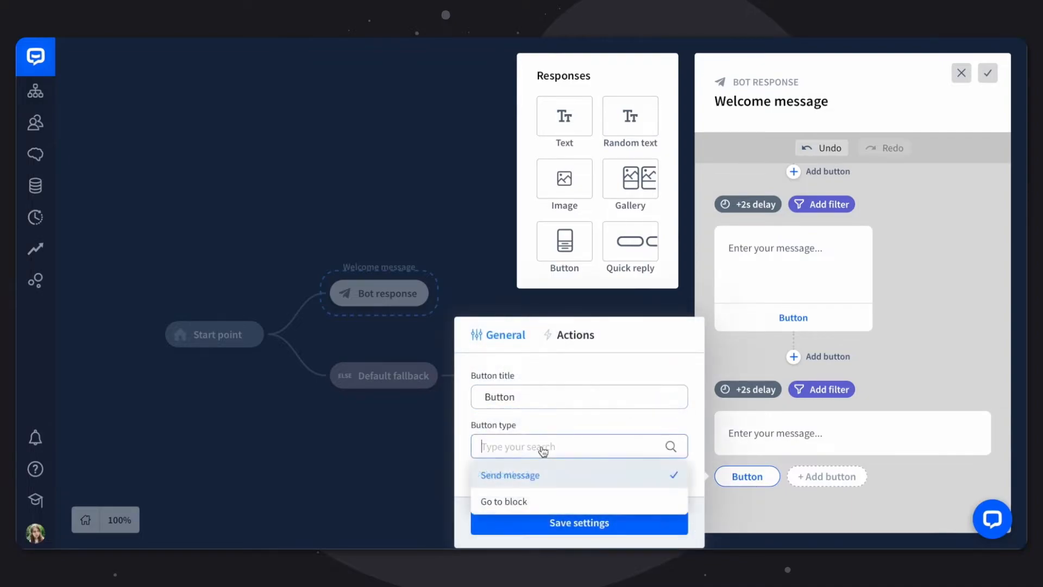
{"action": "left_click", "coordinate": [601, 522]}
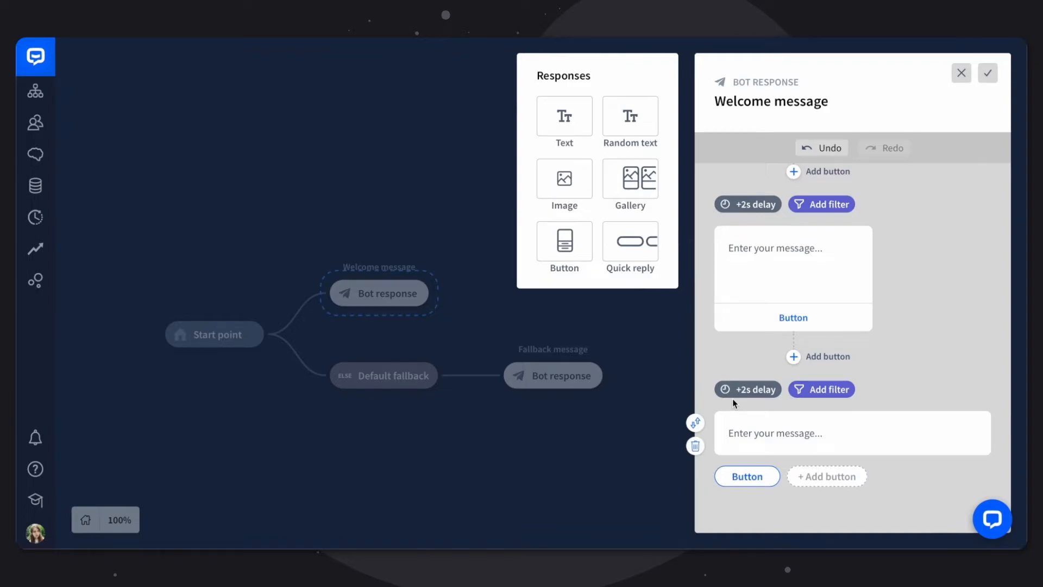
Delete the quick reply, gallery, image and empty random text responses from the Welcome message
{"action": "left_click", "coordinate": [696, 446]}
{"action": "scroll", "coordinate": [800, 336], "scroll_direction": "up", "scroll_amount": 2}
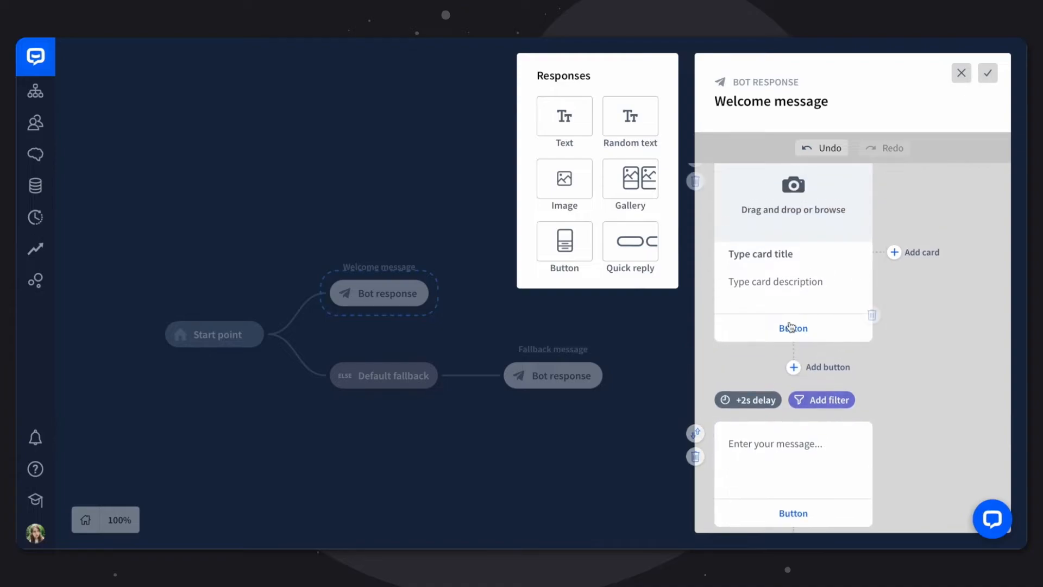
{"action": "left_click", "coordinate": [696, 219]}
{"action": "scroll", "coordinate": [717, 272], "scroll_direction": "up", "scroll_amount": 2}
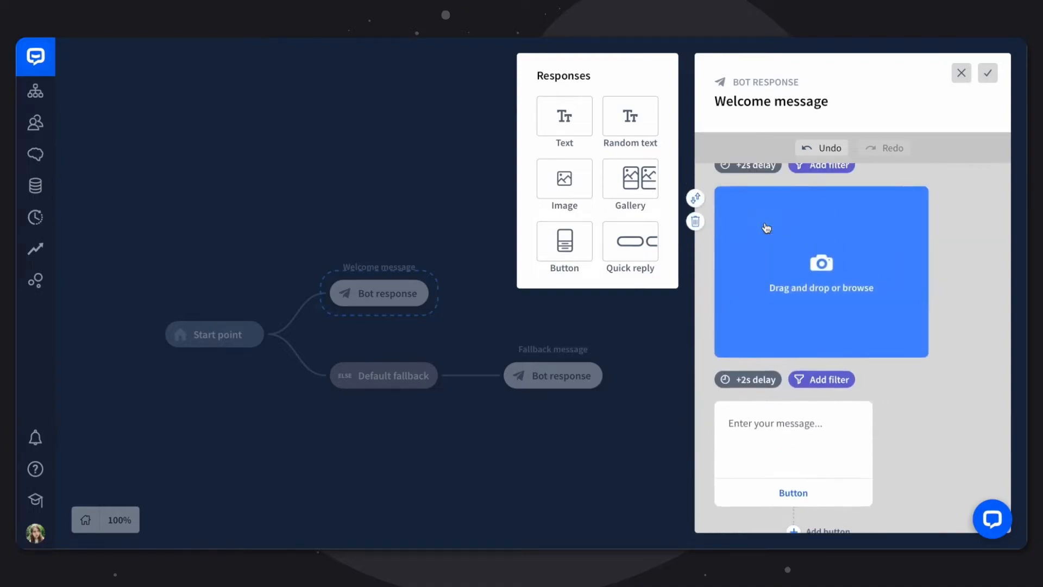
{"action": "left_click", "coordinate": [696, 326]}
{"action": "scroll", "coordinate": [782, 262], "scroll_direction": "up", "scroll_amount": 2}
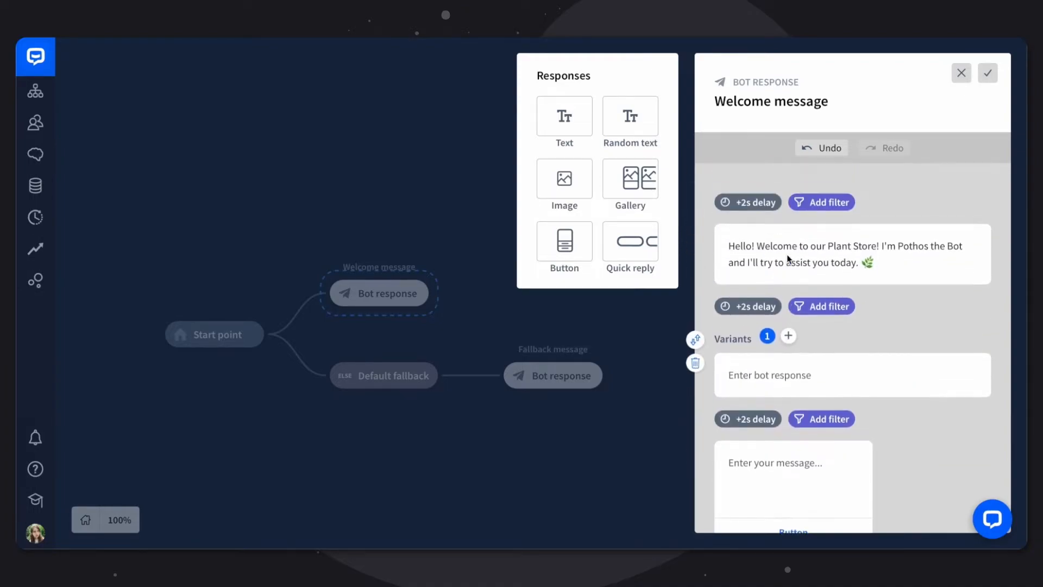
{"action": "left_click", "coordinate": [695, 354]}
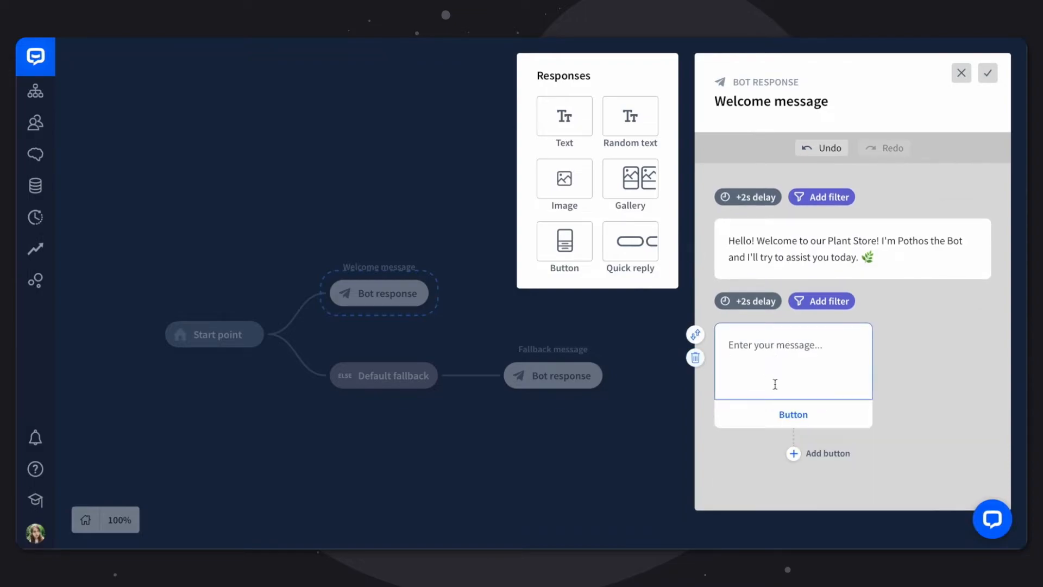
Title the first button of the button response "Buy some plants" and save its settings
{"action": "left_click", "coordinate": [791, 414]}
{"action": "double_click", "coordinate": [555, 374]}
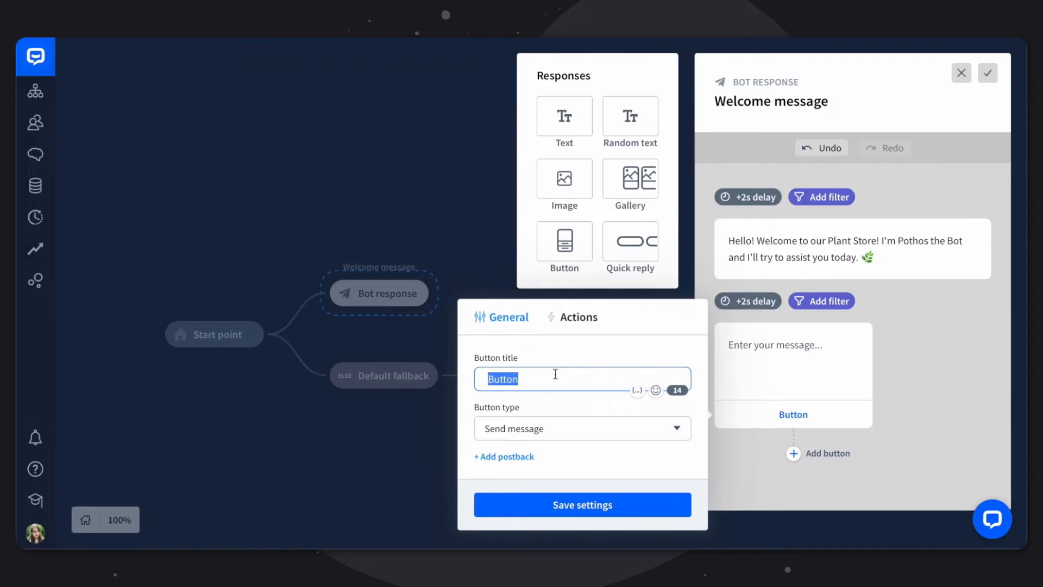
{"action": "type", "text": "Buy some pl"}
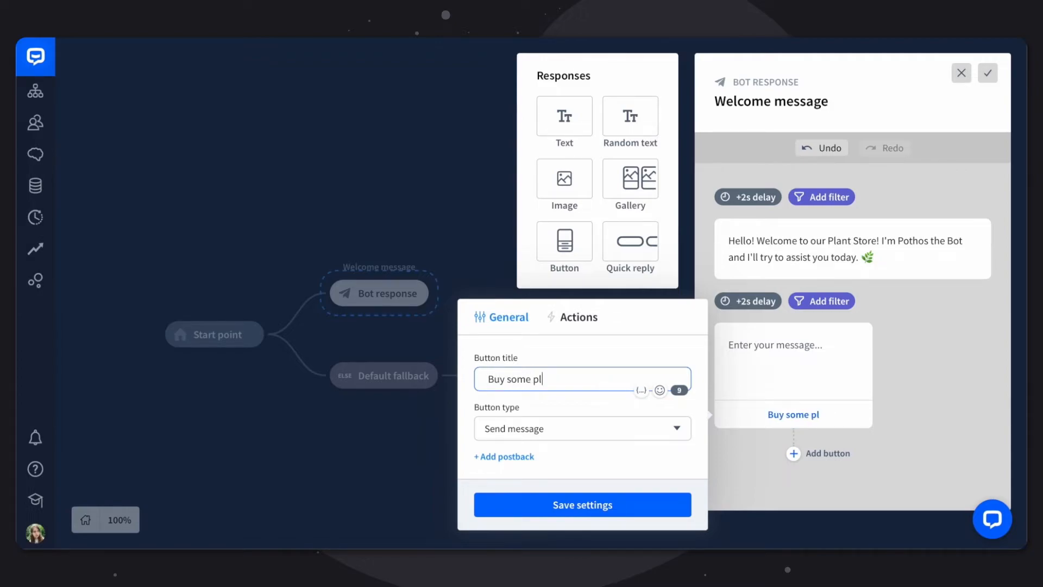
{"action": "type", "text": "ants"}
{"action": "left_click", "coordinate": [589, 504]}
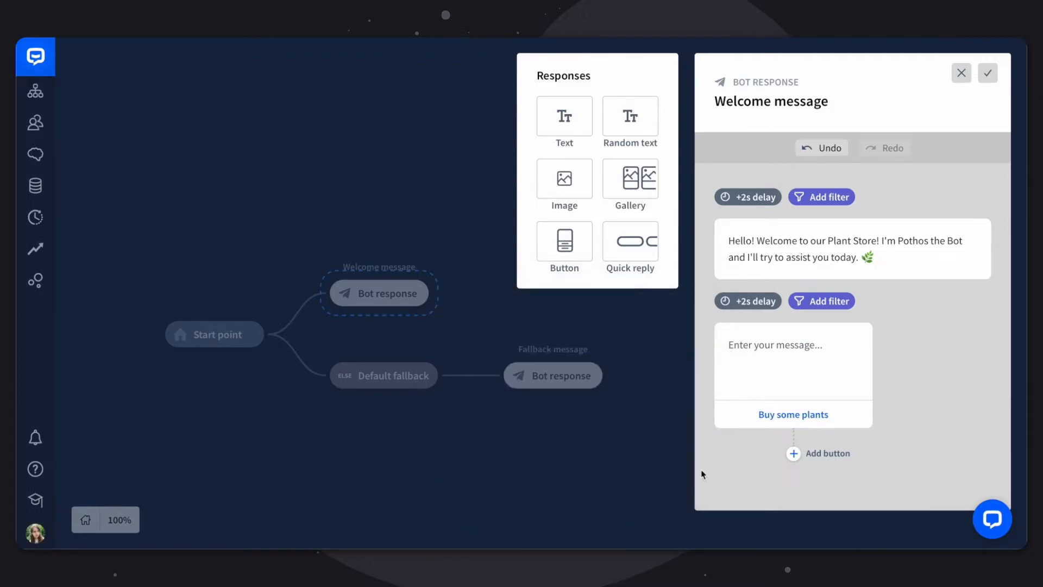
Add a second button titled "Need accessories" to the button response and save its settings
{"action": "left_click", "coordinate": [794, 454]}
{"action": "left_click", "coordinate": [593, 400]}
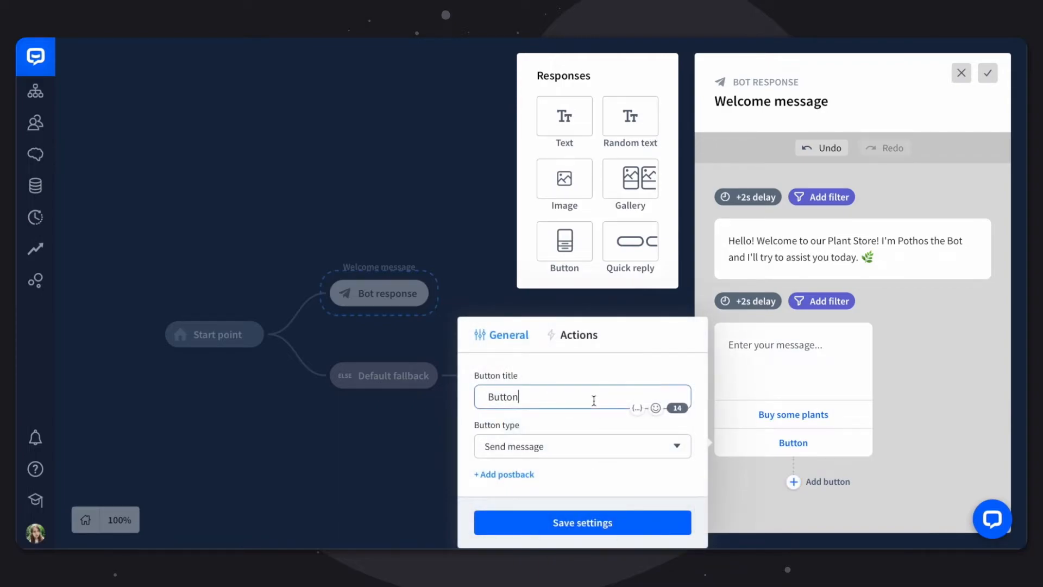
{"action": "double_click", "coordinate": [594, 400]}
{"action": "type", "text": "Need accessories"}
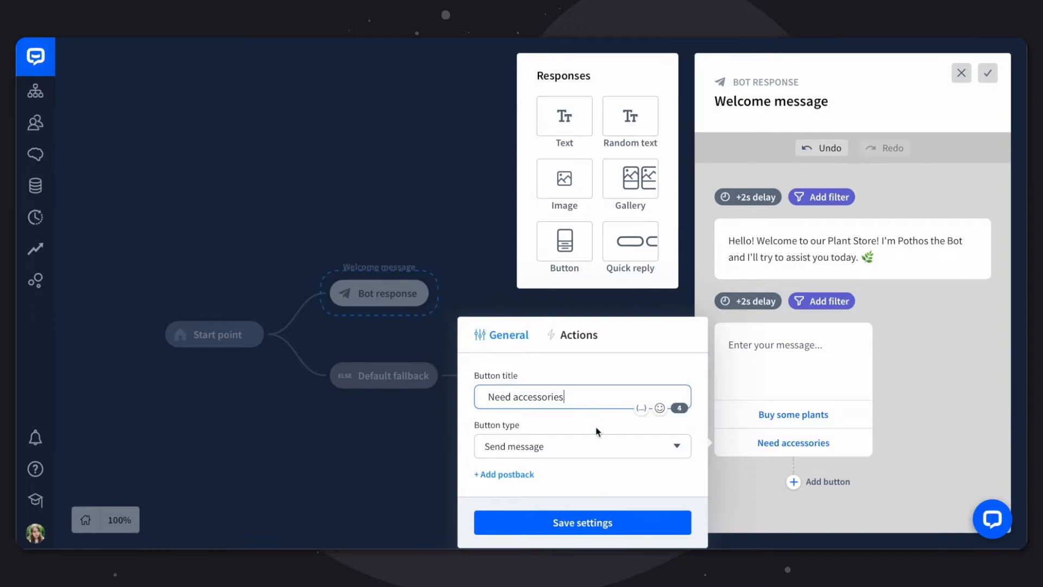
{"action": "left_click", "coordinate": [601, 522]}
Add a third button titled "I'm just browsing" to the Welcome message's button response and save its settings
{"action": "left_click", "coordinate": [792, 482]}
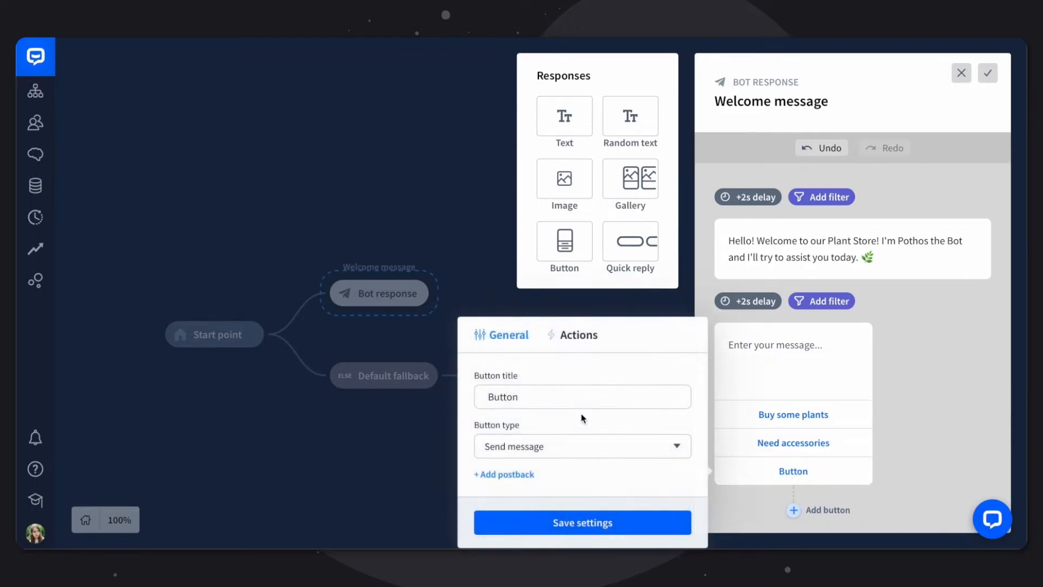
{"action": "left_click", "coordinate": [555, 400]}
{"action": "double_click", "coordinate": [557, 402]}
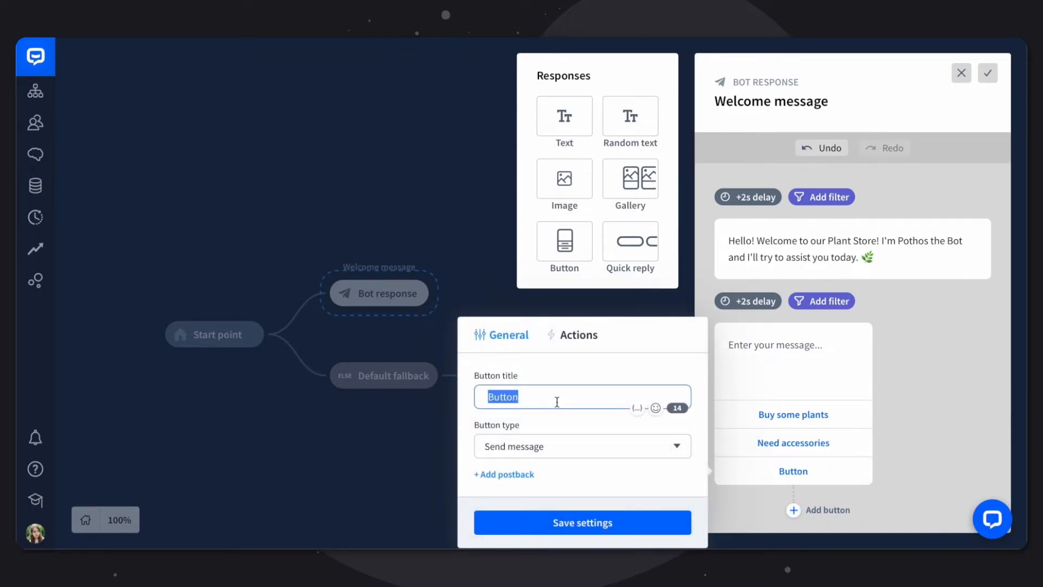
{"action": "type", "text": "I'm"}
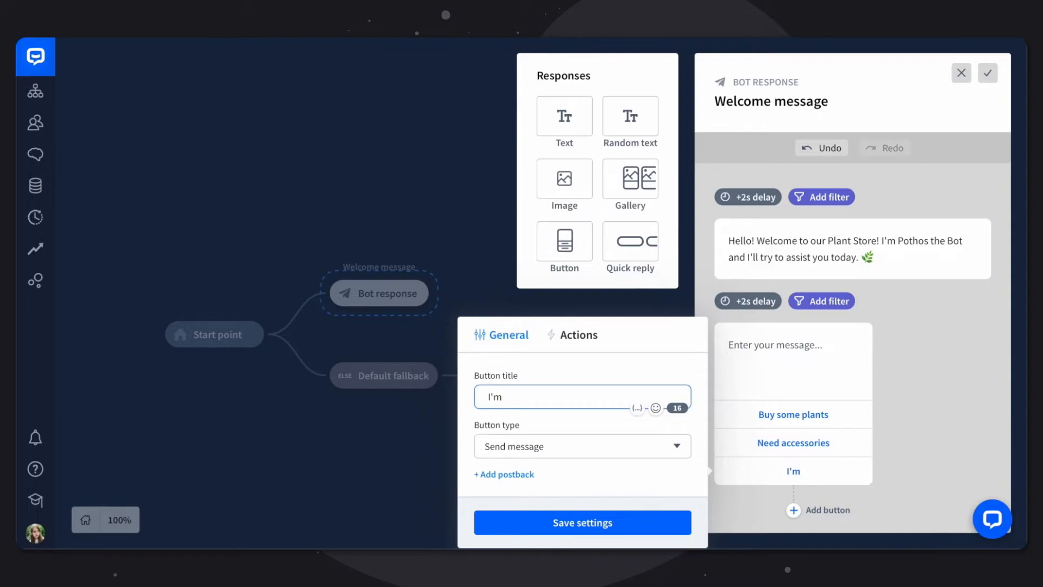
{"action": "type", "text": " just bro"}
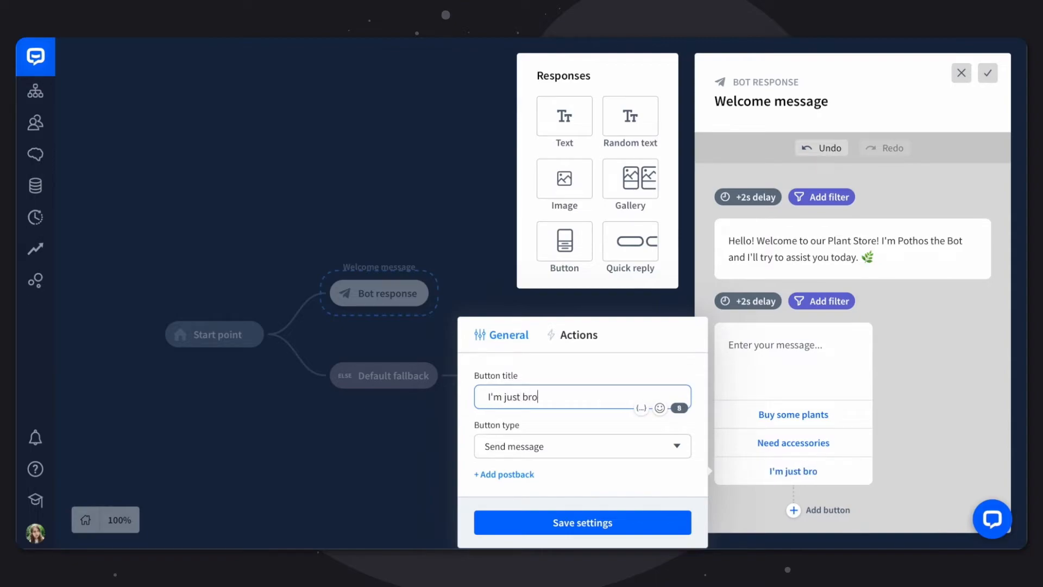
{"action": "type", "text": "wsing"}
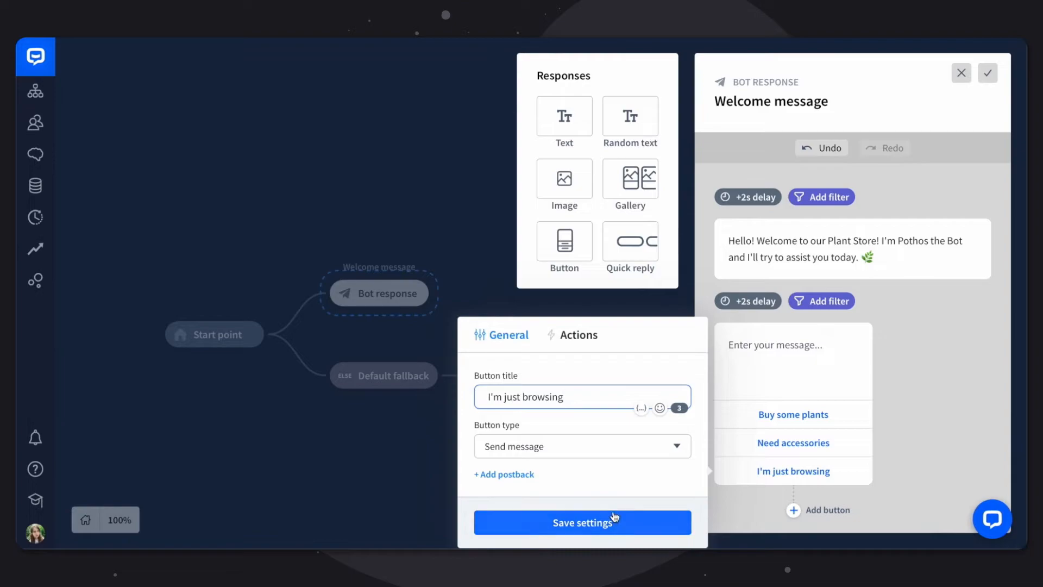
{"action": "left_click", "coordinate": [615, 522]}
Add a fourth button titled "Contact us" with a love letter emoji 💌 in front and save its settings
{"action": "left_click", "coordinate": [794, 509]}
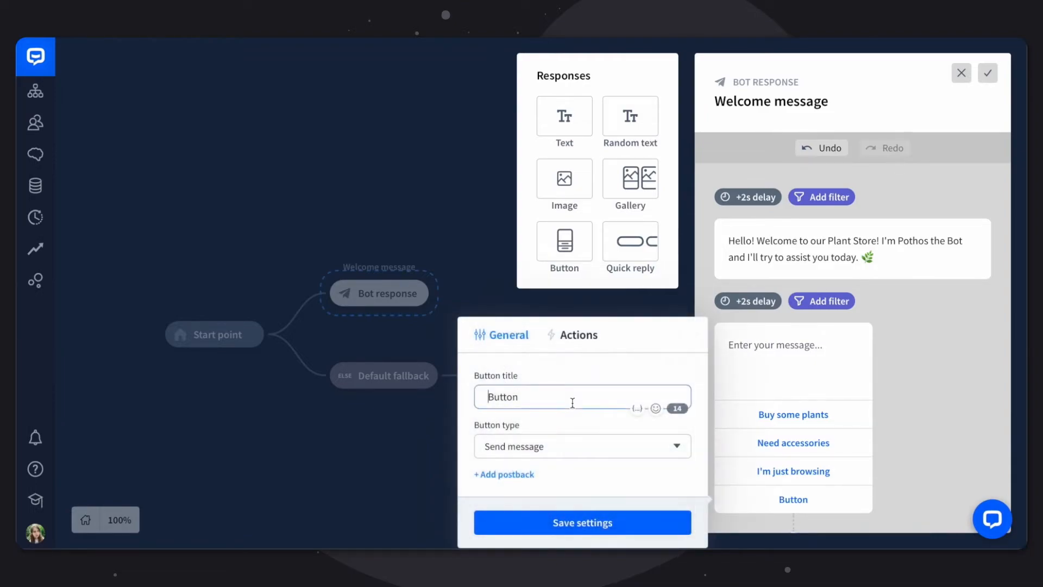
{"action": "triple_click", "coordinate": [572, 402]}
{"action": "type", "text": "Contact us"}
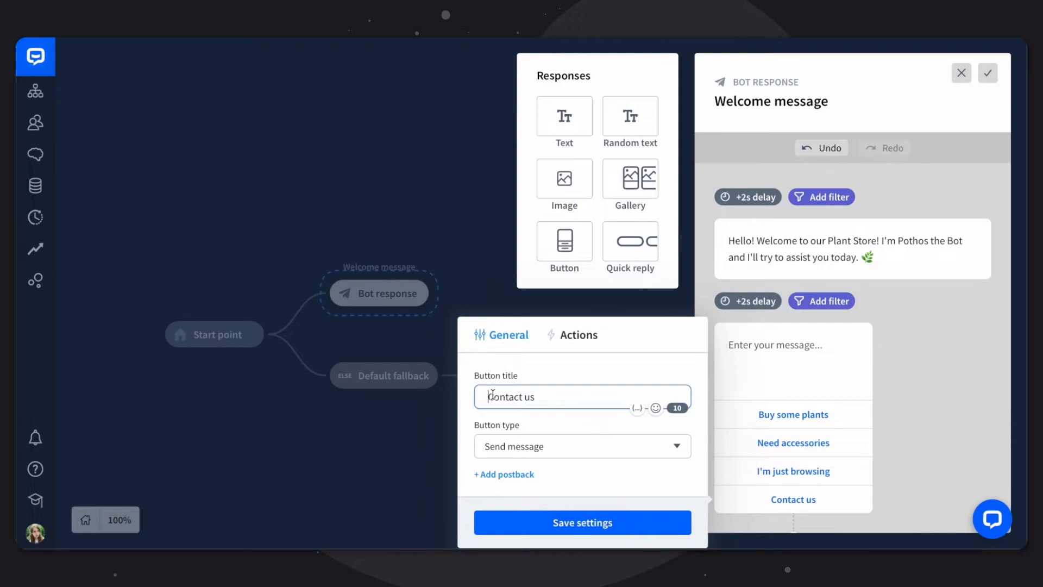
{"action": "left_click", "coordinate": [656, 407]}
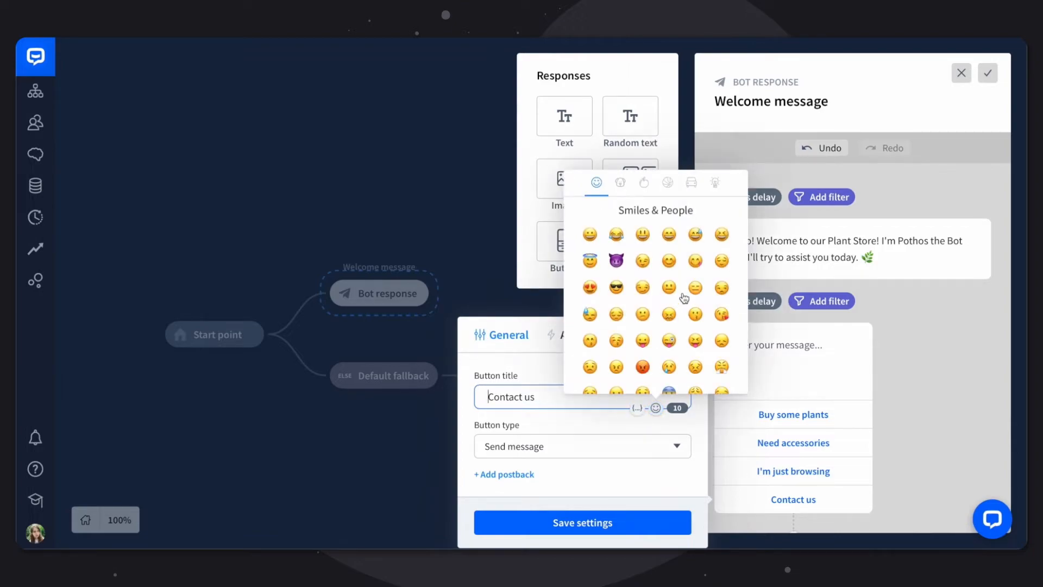
{"action": "scroll", "coordinate": [684, 297], "scroll_direction": "down", "scroll_amount": 10}
{"action": "left_click", "coordinate": [695, 314]}
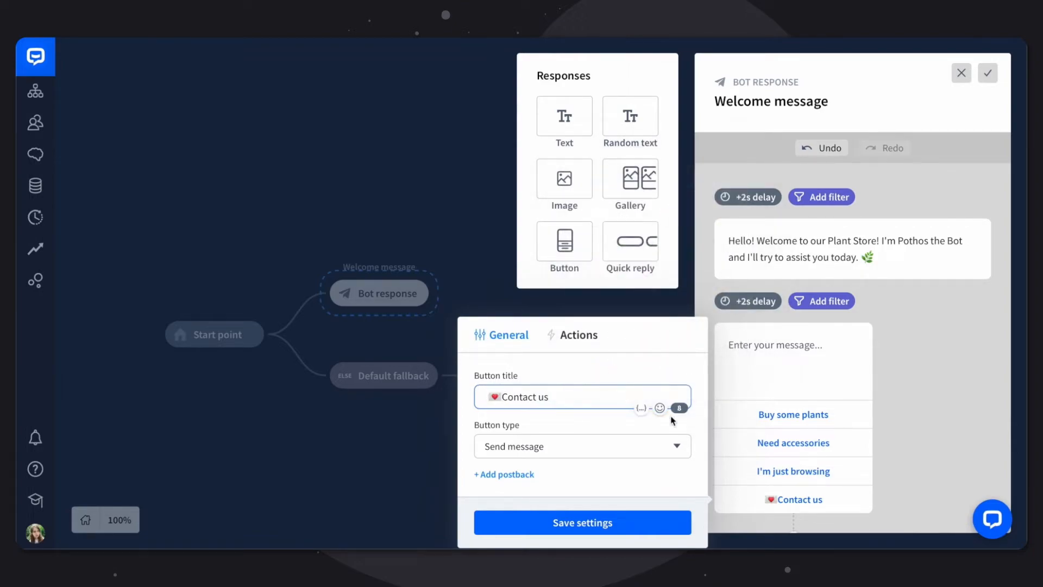
{"action": "left_click", "coordinate": [623, 520]}
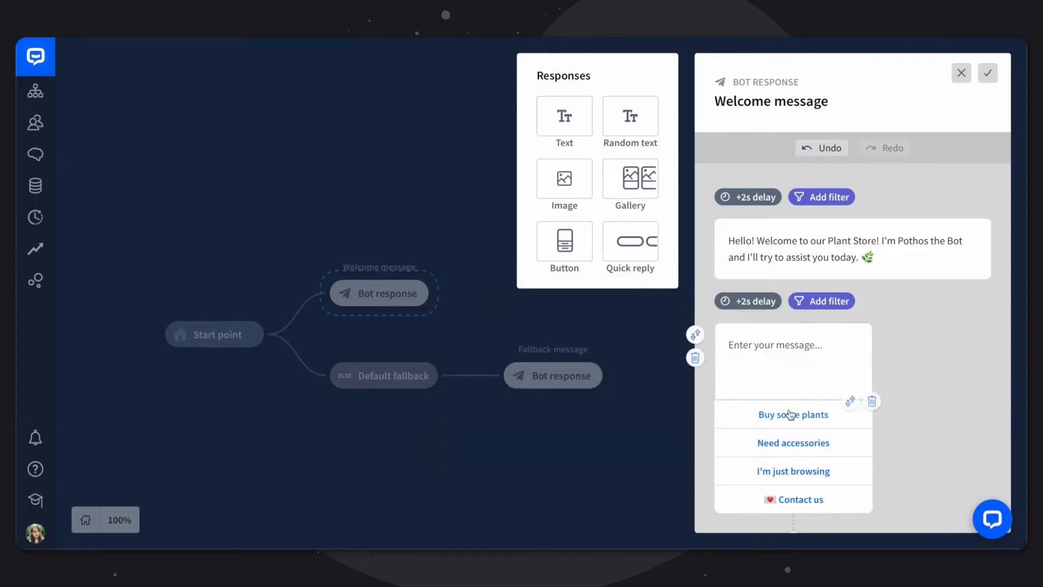
Put the herb emoji 🌿 in front of the "Buy some plants" button title, then save the button and the Welcome message
{"action": "left_click", "coordinate": [782, 413]}
{"action": "left_click", "coordinate": [505, 379]}
{"action": "left_click", "coordinate": [659, 390]}
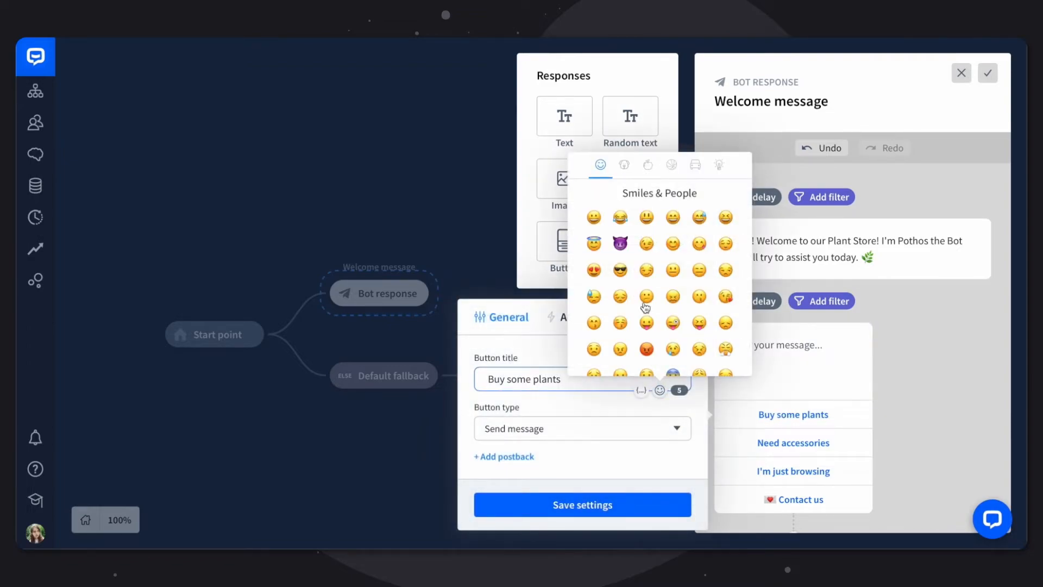
{"action": "scroll", "coordinate": [675, 363], "scroll_direction": "down", "scroll_amount": 10}
{"action": "left_click", "coordinate": [673, 301]}
{"action": "left_click", "coordinate": [583, 504]}
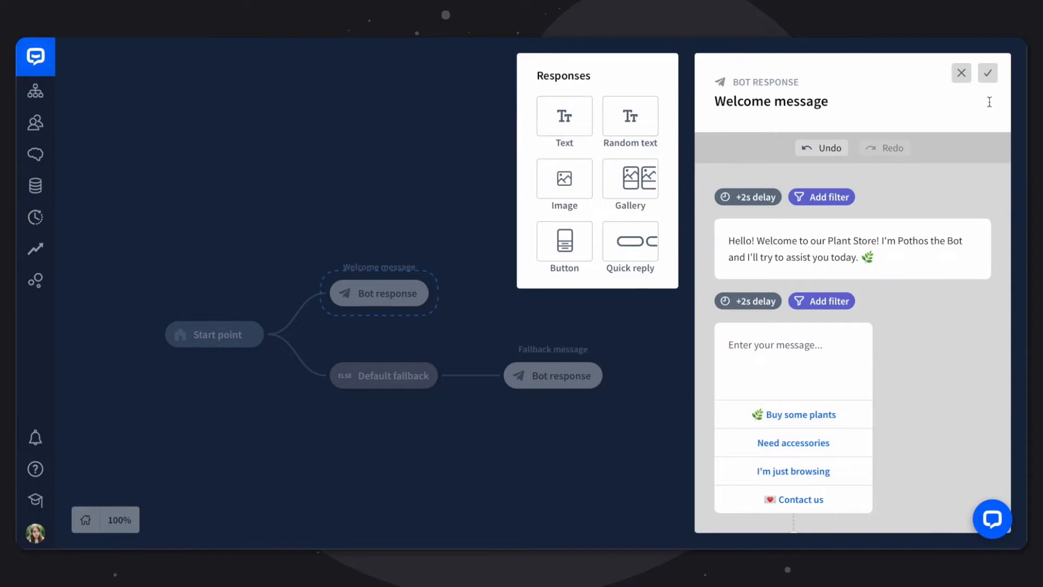
{"action": "mouse_move", "coordinate": [932, 350]}
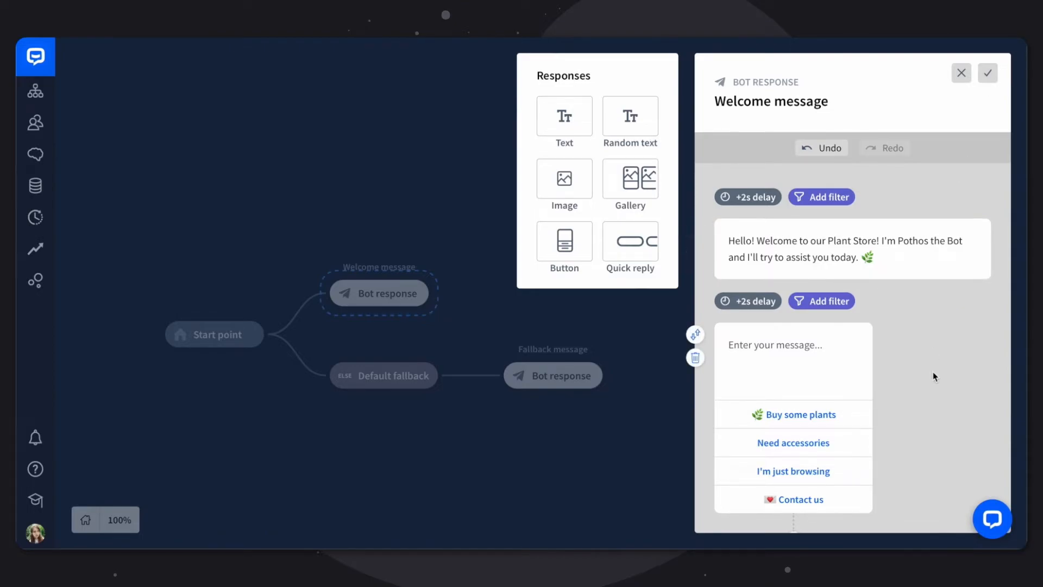
{"action": "left_click", "coordinate": [988, 72]}
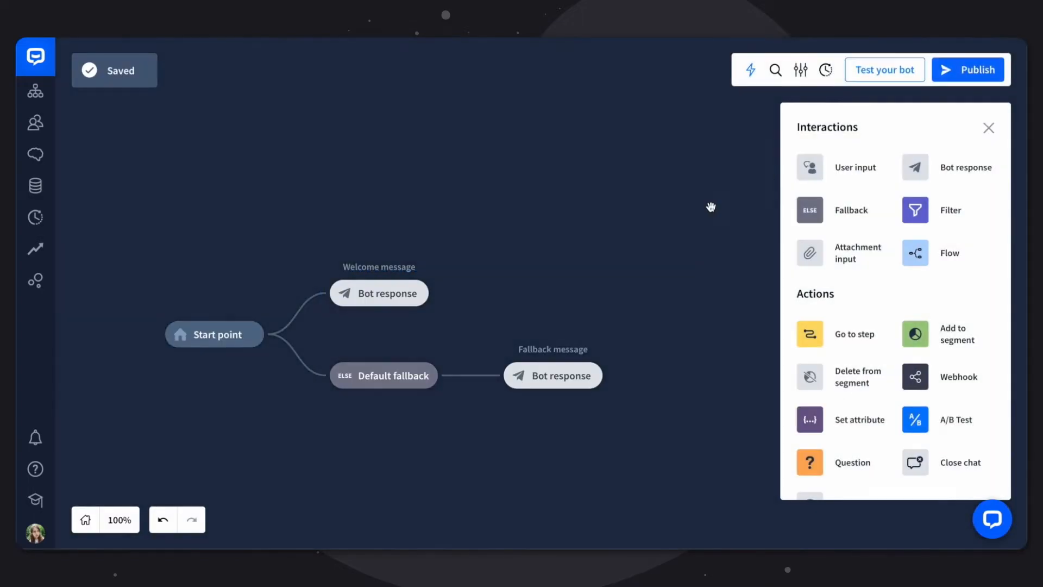
Attach three user input blocks to the Welcome message bot response
{"action": "left_click", "coordinate": [809, 167]}
{"action": "left_click", "coordinate": [451, 289]}
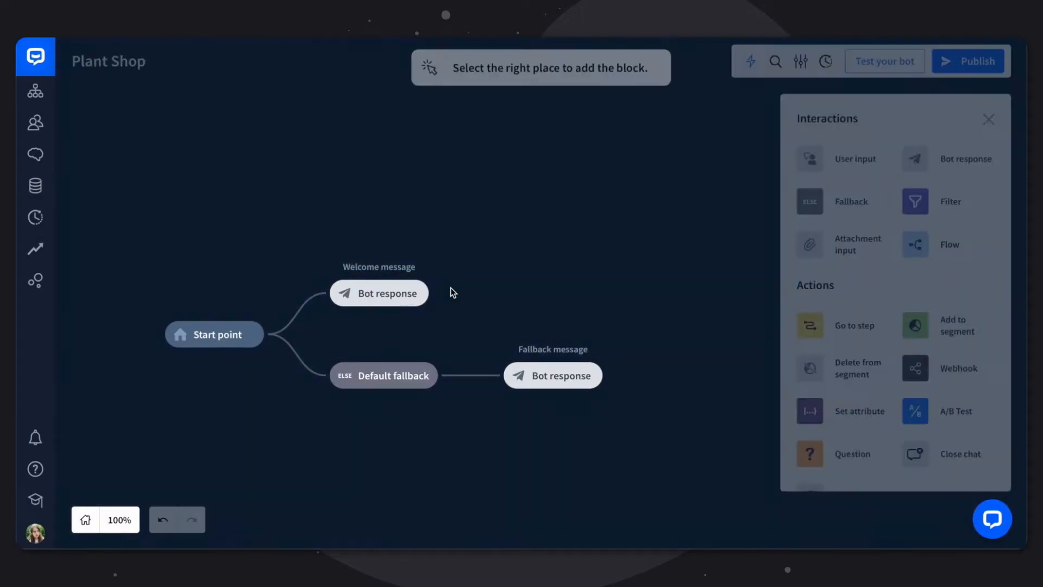
{"action": "left_click", "coordinate": [809, 167]}
{"action": "left_click", "coordinate": [443, 287]}
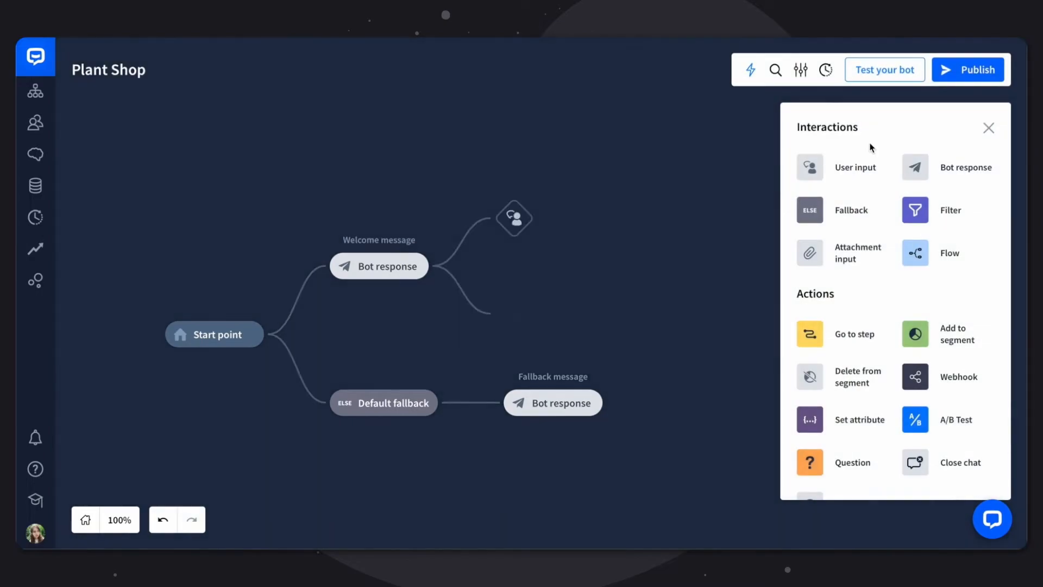
{"action": "left_click", "coordinate": [800, 173]}
{"action": "left_click", "coordinate": [511, 260]}
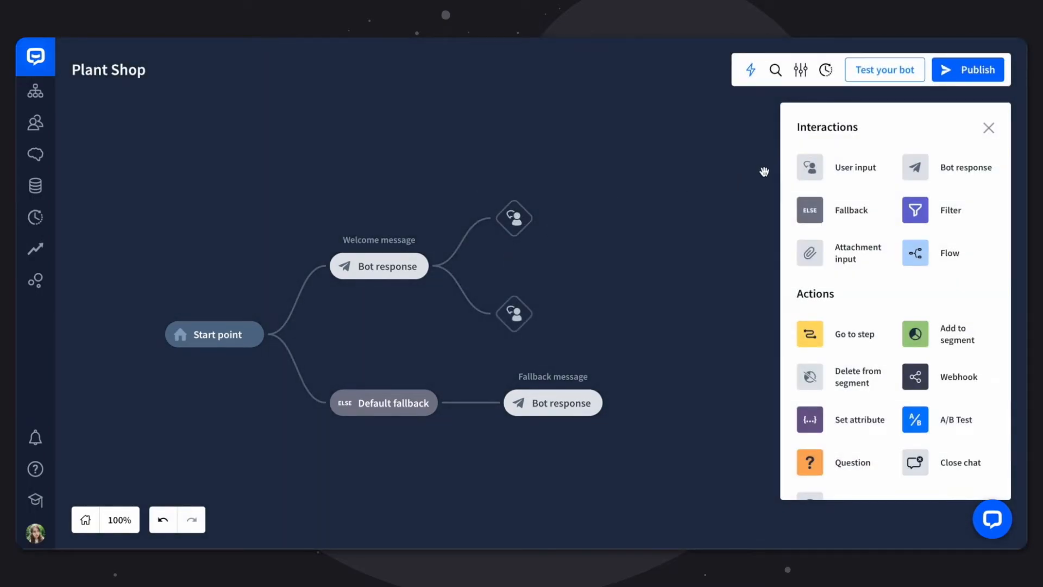
{"action": "left_click", "coordinate": [809, 168]}
{"action": "left_click", "coordinate": [440, 266]}
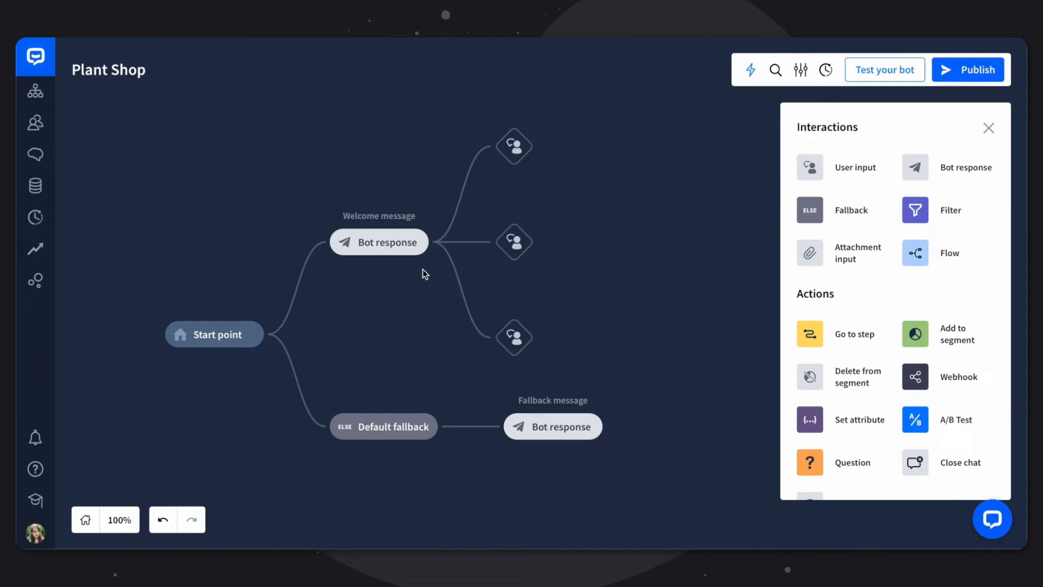
Add a bot response block after each of the three user inputs
{"action": "left_click", "coordinate": [915, 167]}
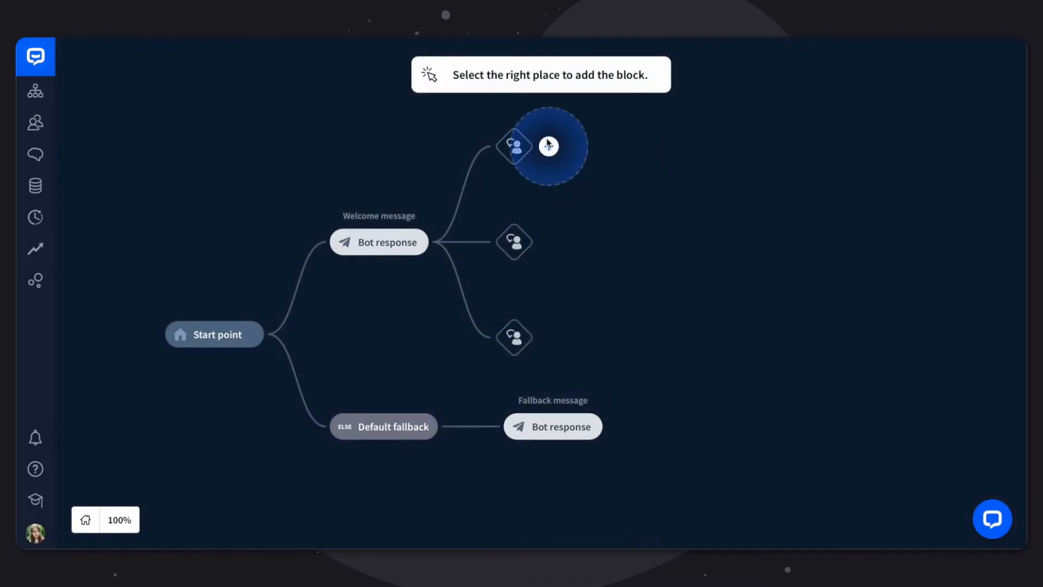
{"action": "left_click", "coordinate": [547, 144]}
{"action": "left_click_drag", "start_coordinate": [914, 168], "coordinate": [545, 239]}
{"action": "left_click_drag", "start_coordinate": [923, 165], "coordinate": [547, 325]}
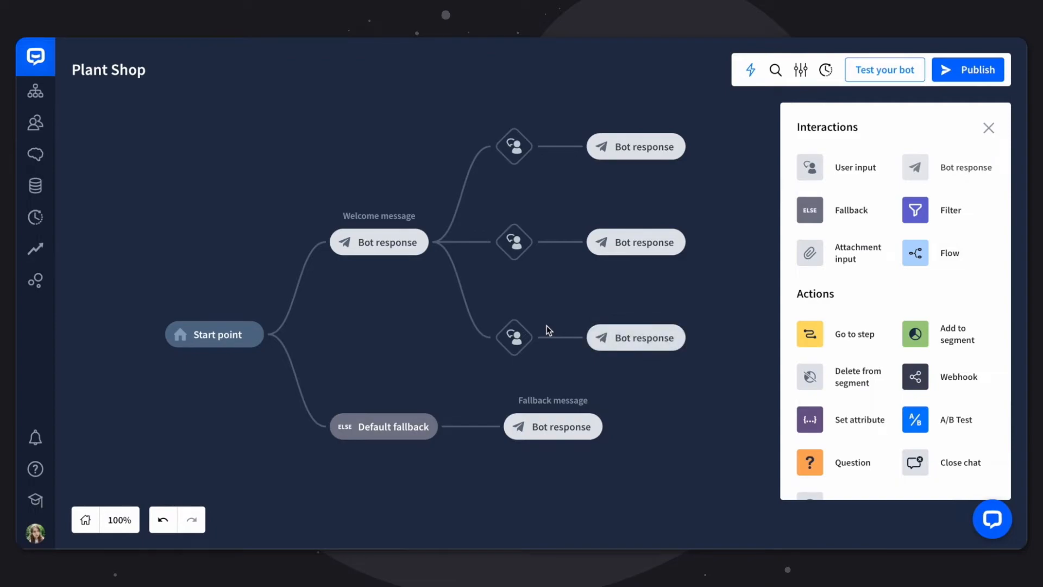
Name the three new bot responses, in order from the first branch, "Buy plants", "Buy accessories" and "Just browsing"
{"action": "left_click", "coordinate": [639, 114]}
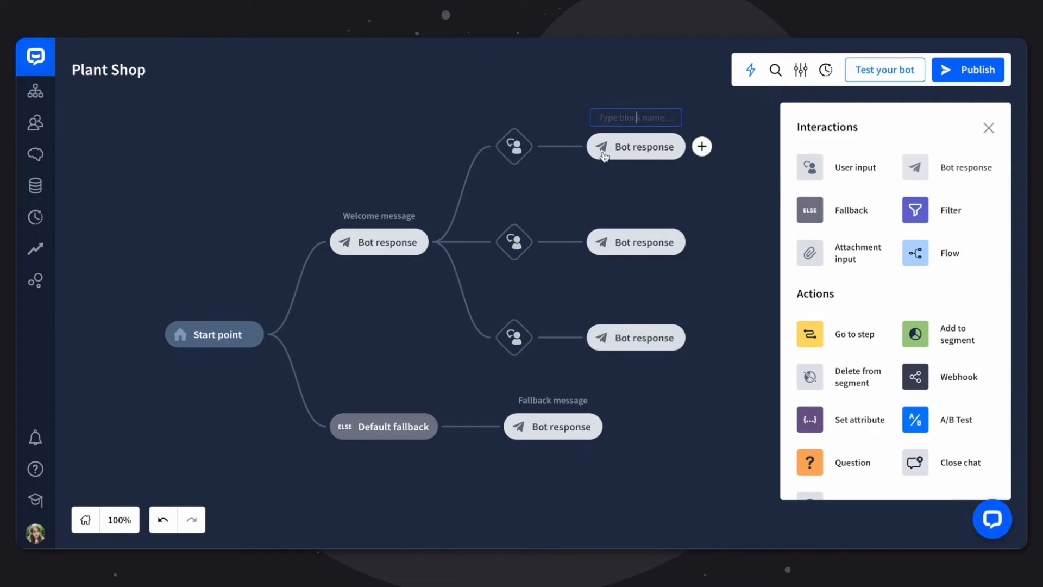
{"action": "type", "text": "Buy plants"}
{"action": "key", "text": "Return"}
{"action": "mouse_move", "coordinate": [623, 216]}
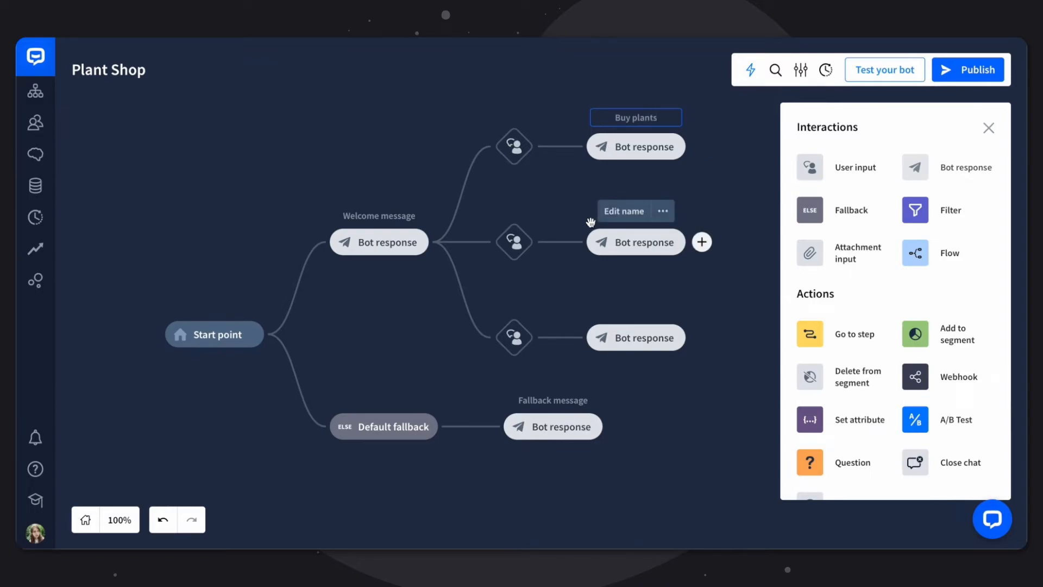
{"action": "left_click", "coordinate": [623, 215]}
{"action": "type", "text": "Buy acc"}
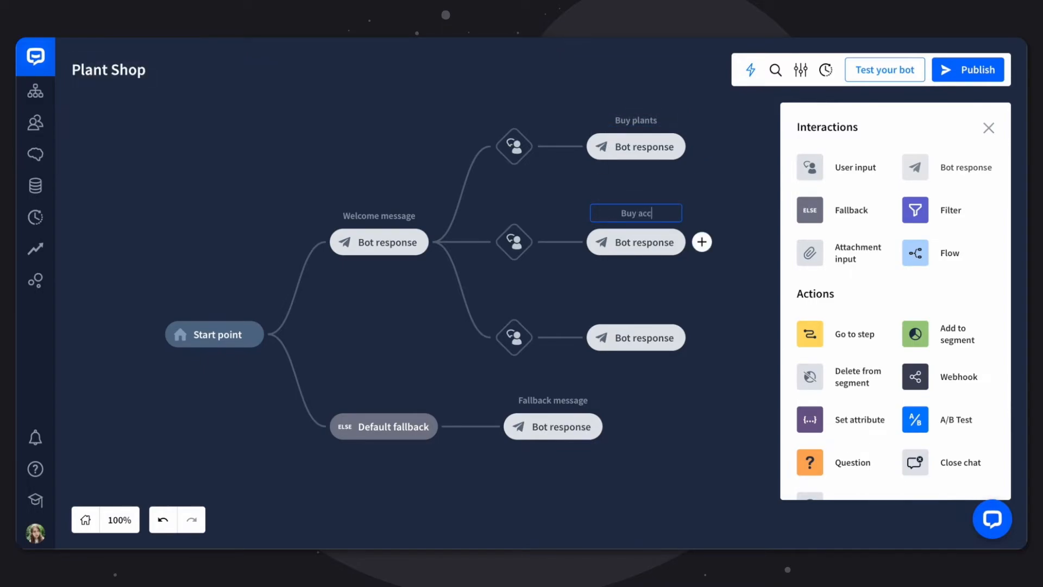
{"action": "type", "text": "essories"}
{"action": "key", "text": "Return"}
{"action": "left_click", "coordinate": [617, 306]}
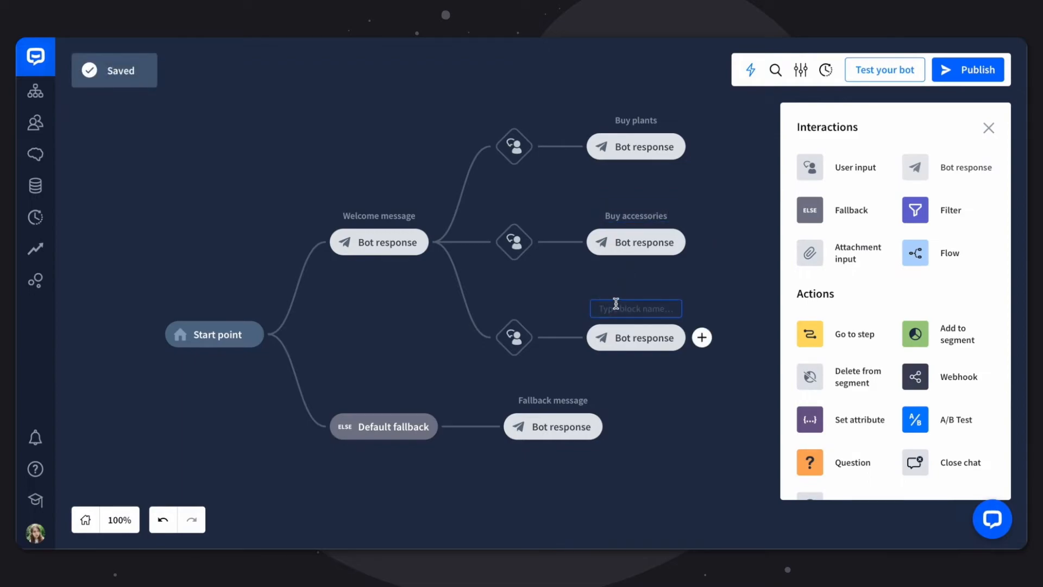
{"action": "type", "text": "Just browsing"}
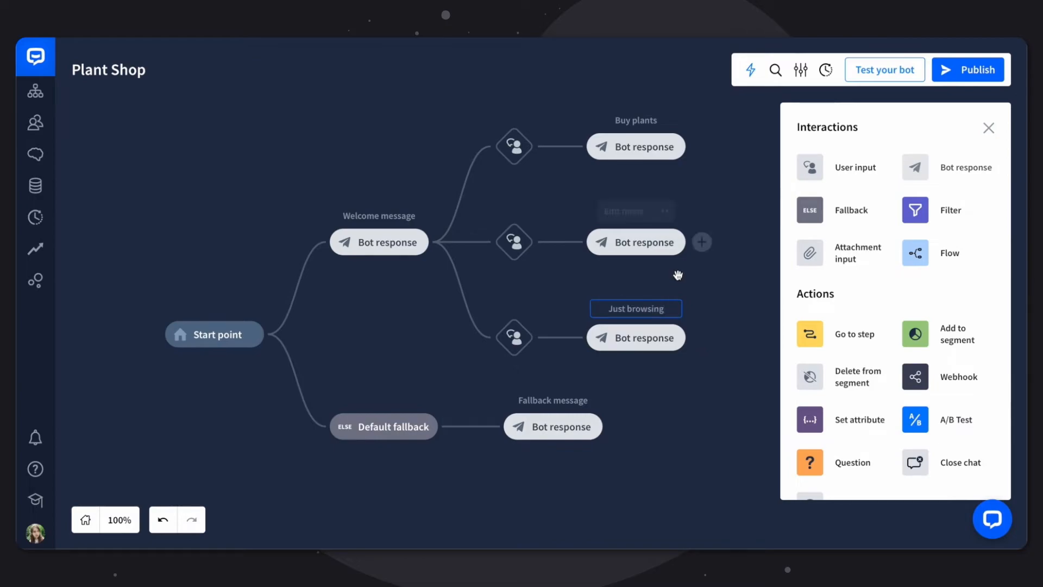
{"action": "key", "text": "Return"}
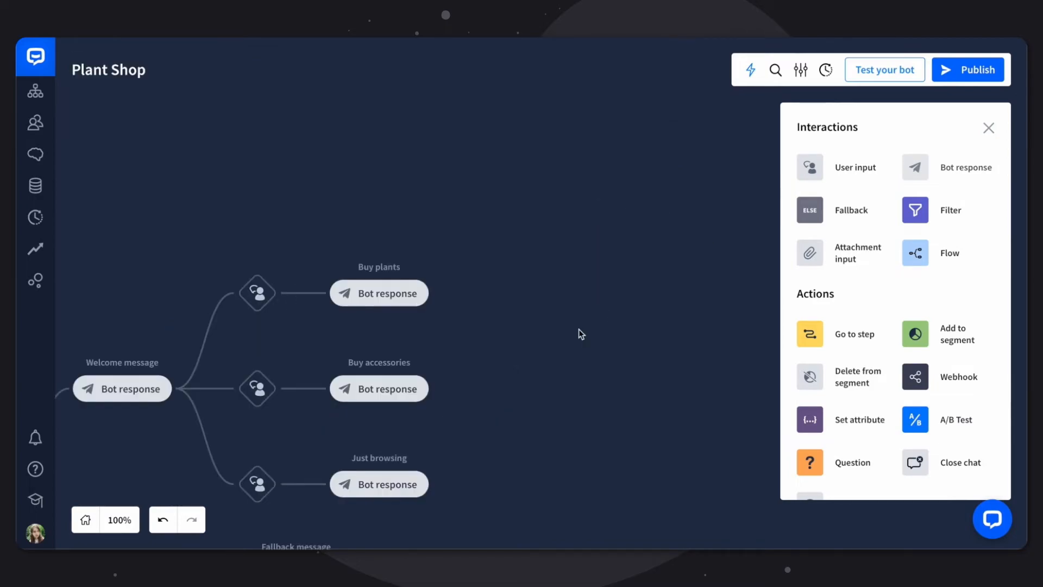
Add a text response to the Buy plants block reading "What types of plants are you in a mood for today? 🌿"
{"action": "left_click", "coordinate": [369, 295]}
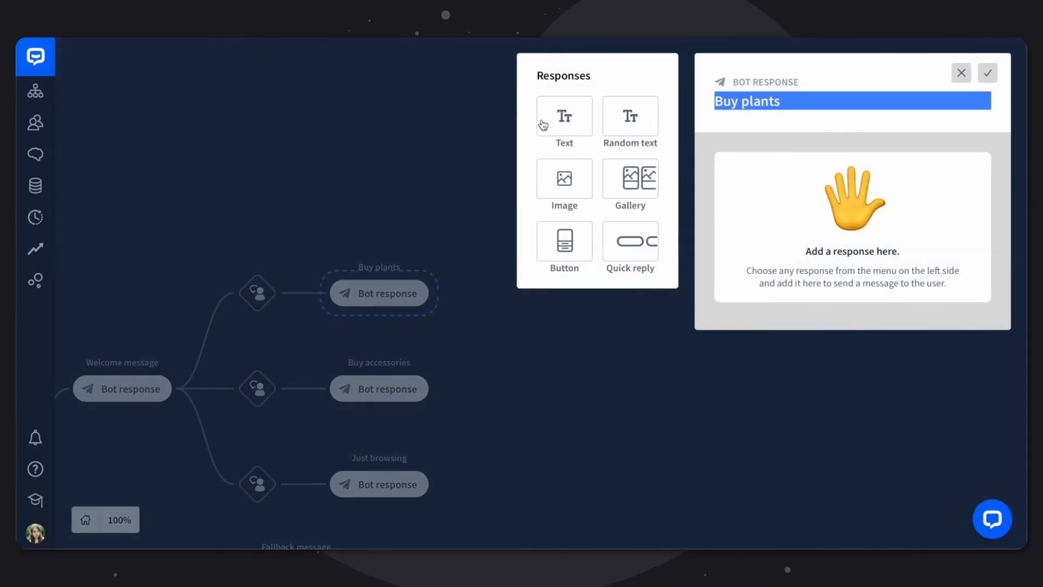
{"action": "left_click", "coordinate": [544, 125]}
{"action": "left_click", "coordinate": [784, 243]}
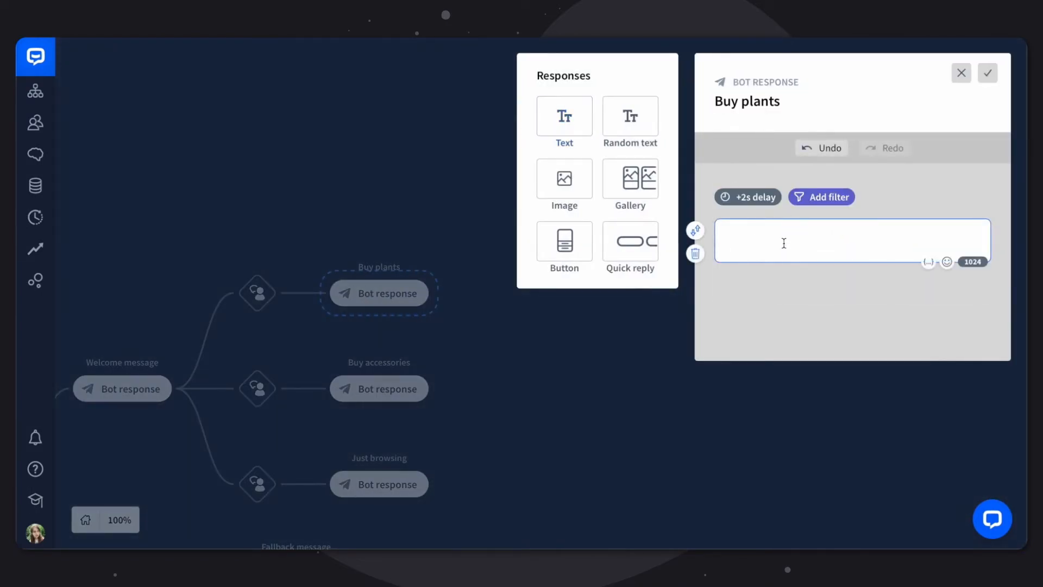
{"action": "type", "text": "What types of plants are you in a mood for today? 🌿"}
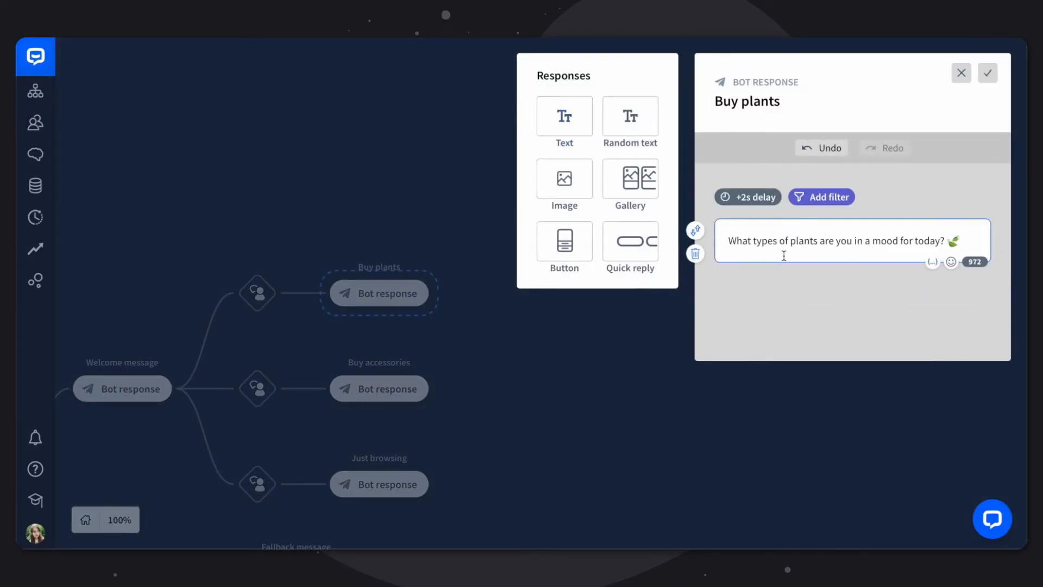
Add a gallery response to the Buy plants block and upload the green potted plants picture from the Plant Shop folder to its card
{"action": "left_click", "coordinate": [630, 185]}
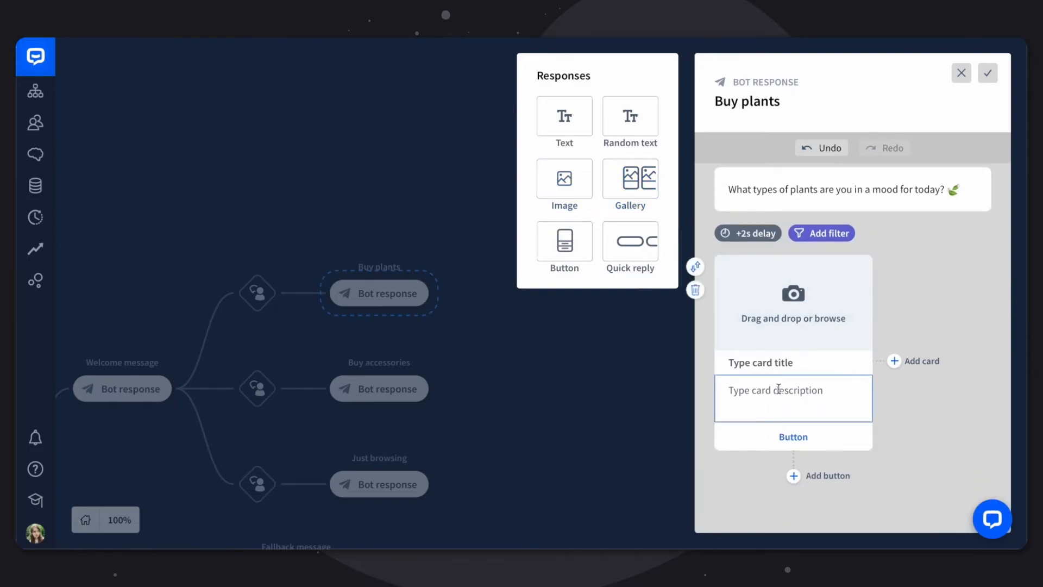
{"action": "left_click", "coordinate": [798, 323]}
{"action": "left_click", "coordinate": [488, 330]}
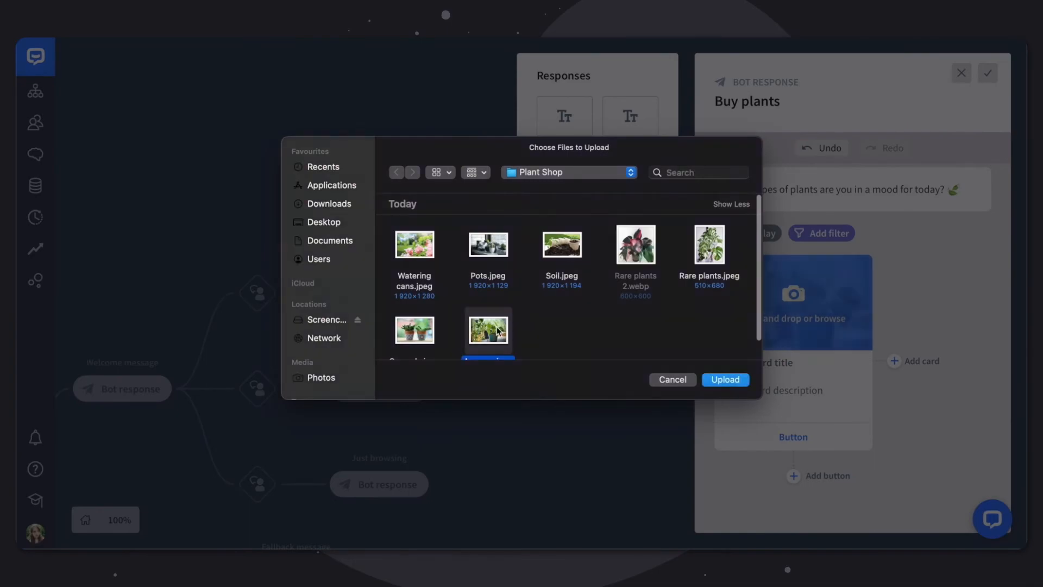
{"action": "left_click", "coordinate": [725, 379]}
Title the gallery card "Araceae" and copy that title into the card description
{"action": "left_click", "coordinate": [761, 367]}
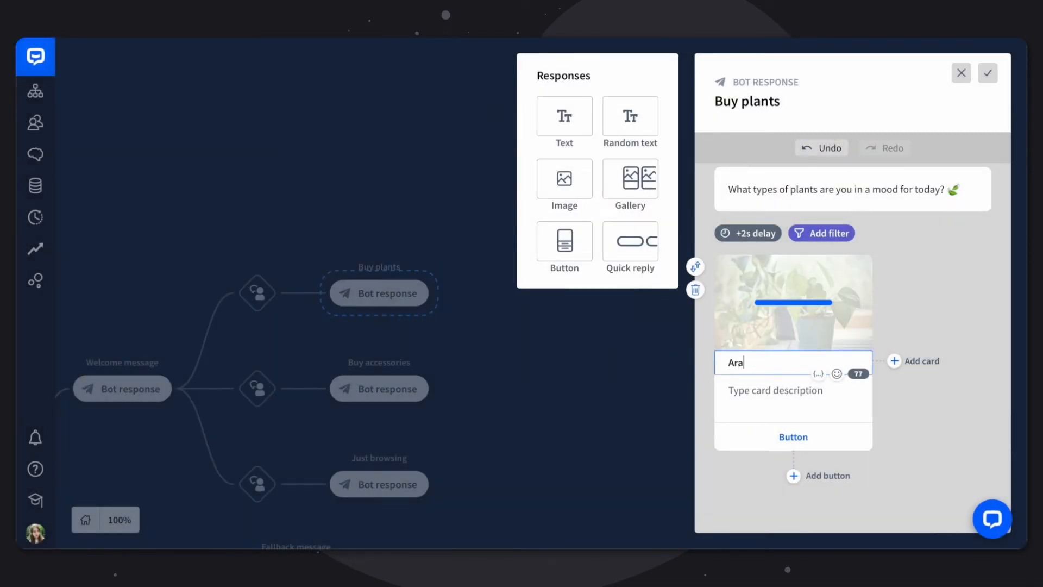
{"action": "type", "text": "Araceae"}
{"action": "left_click", "coordinate": [758, 392]}
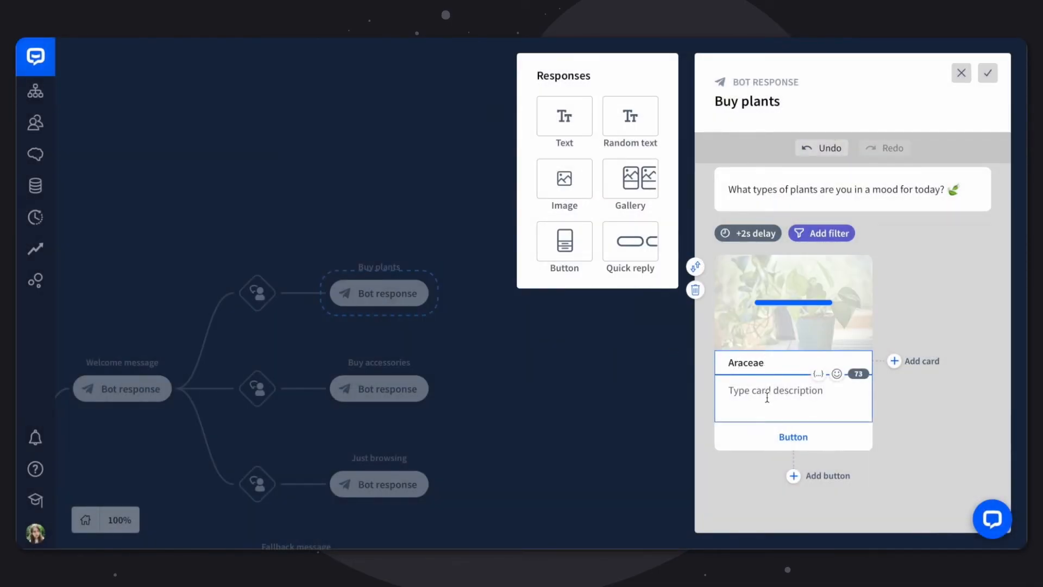
{"action": "key", "text": "super+a"}
{"action": "key", "text": "super+c"}
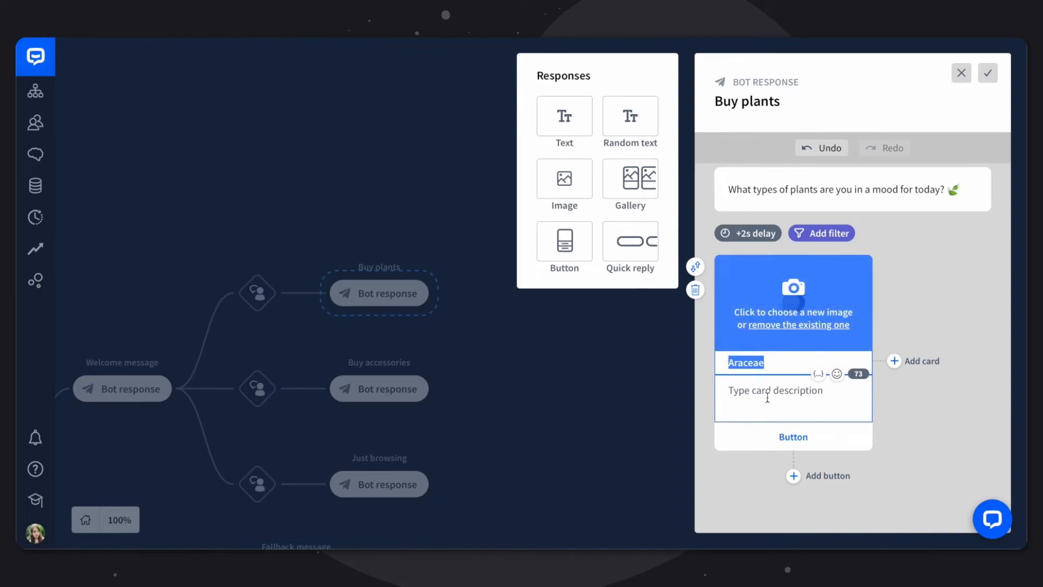
{"action": "left_click", "coordinate": [767, 397]}
{"action": "key", "text": "super+v"}
Title the Araceae card's first button "Monstera Deliciosa" and add a second button titled "Diffenbachia"
{"action": "left_click", "coordinate": [792, 437]}
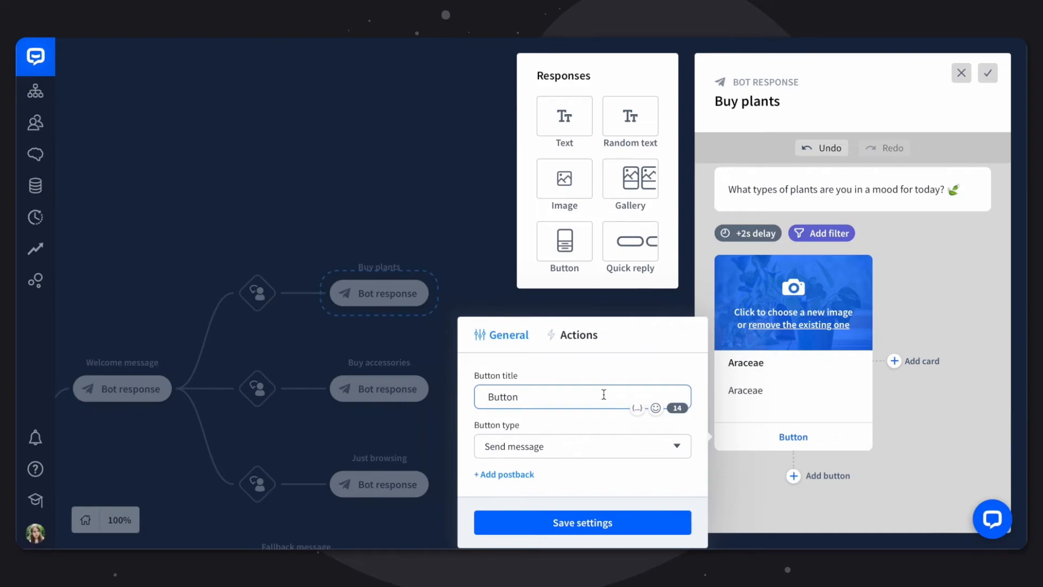
{"action": "key", "text": "super+a"}
{"action": "type", "text": "Monstera Deliciosa"}
{"action": "key", "text": "Return"}
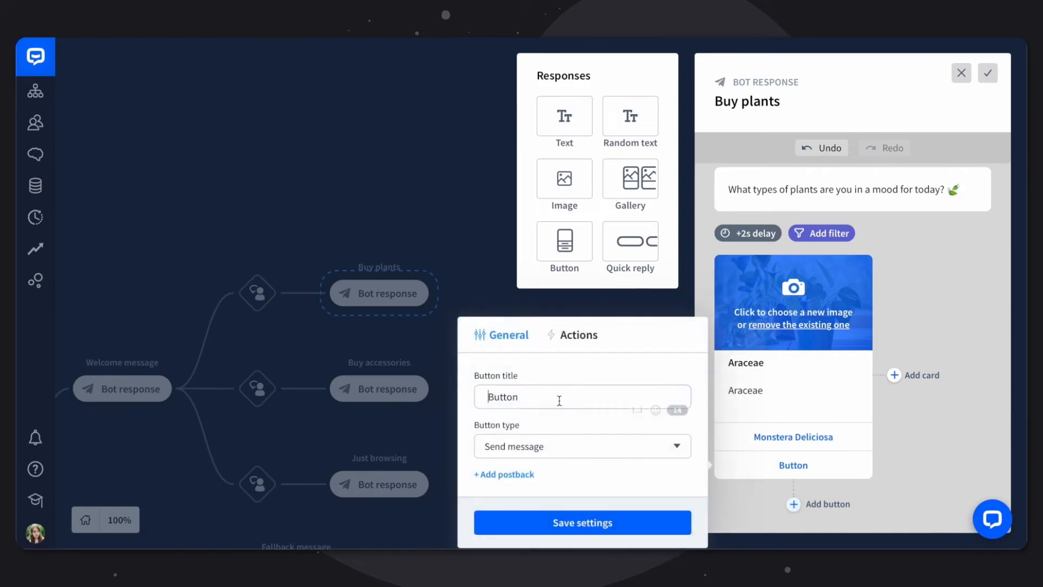
{"action": "key", "text": "super+a"}
{"action": "type", "text": "Diffenbachia"}
{"action": "key", "text": "Return"}
Add two more buttons to the Araceae card, titled "Pothos" and "Something else"
{"action": "key", "text": "super+a"}
{"action": "type", "text": "Pothos"}
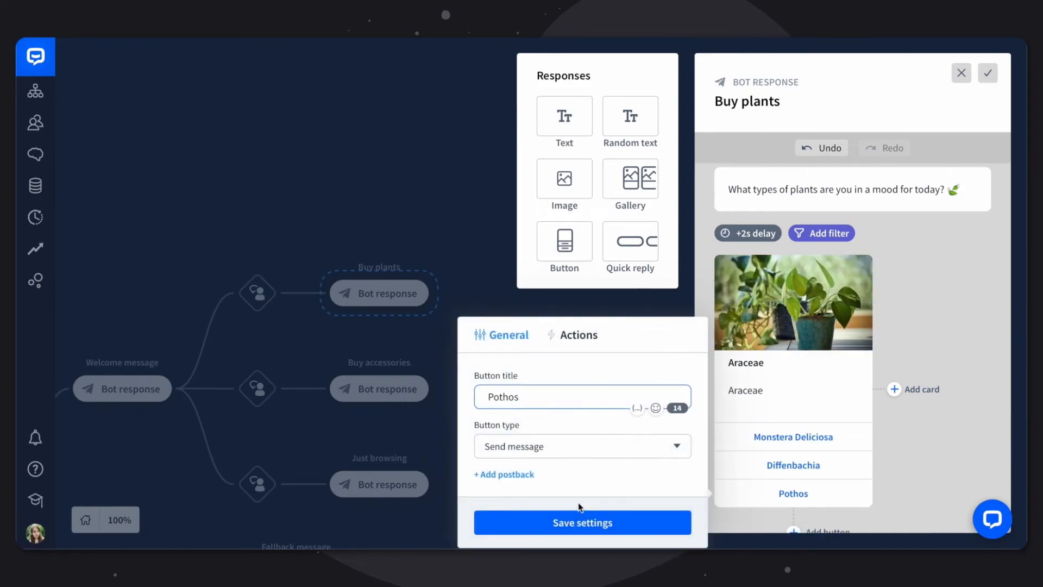
{"action": "key", "text": "Return"}
{"action": "key", "text": "super+a"}
{"action": "type", "text": "Something else"}
{"action": "left_click", "coordinate": [899, 435]}
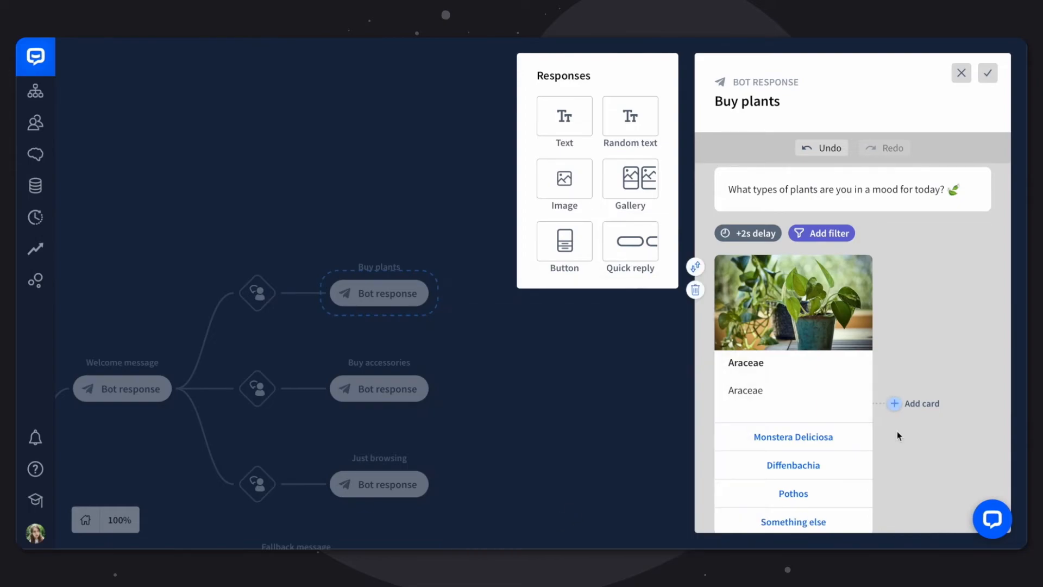
Add a second card to the gallery and upload the picture of succulents in patterned pots to it
{"action": "scroll", "coordinate": [898, 435], "scroll_direction": "down", "scroll_amount": 1}
{"action": "scroll", "coordinate": [897, 435], "scroll_direction": "down", "scroll_amount": 1}
{"action": "left_click", "coordinate": [894, 369]}
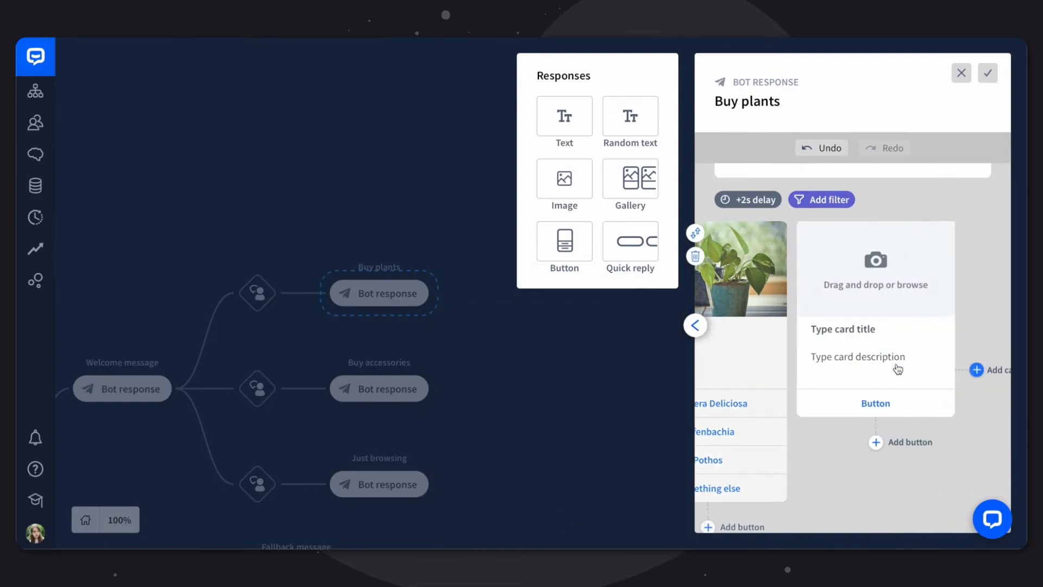
{"action": "left_click", "coordinate": [831, 285]}
{"action": "double_click", "coordinate": [414, 306]}
Title the second gallery card "Crassulaceae" and copy that title into its description
{"action": "type", "text": "Cra"}
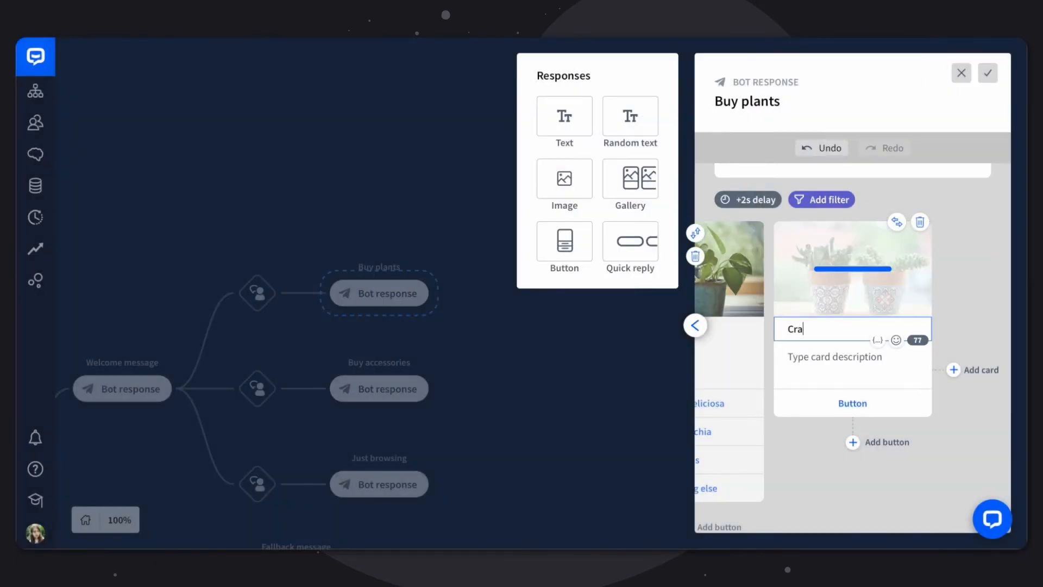
{"action": "type", "text": "ssulaceae"}
{"action": "double_click", "coordinate": [818, 330]}
{"action": "left_click", "coordinate": [834, 357]}
{"action": "key", "text": "super+v"}
Give the Crassulaceae card three buttons titled "Aloe", "Opuntia" and "Jade plant"
{"action": "left_click", "coordinate": [852, 403]}
{"action": "double_click", "coordinate": [563, 368]}
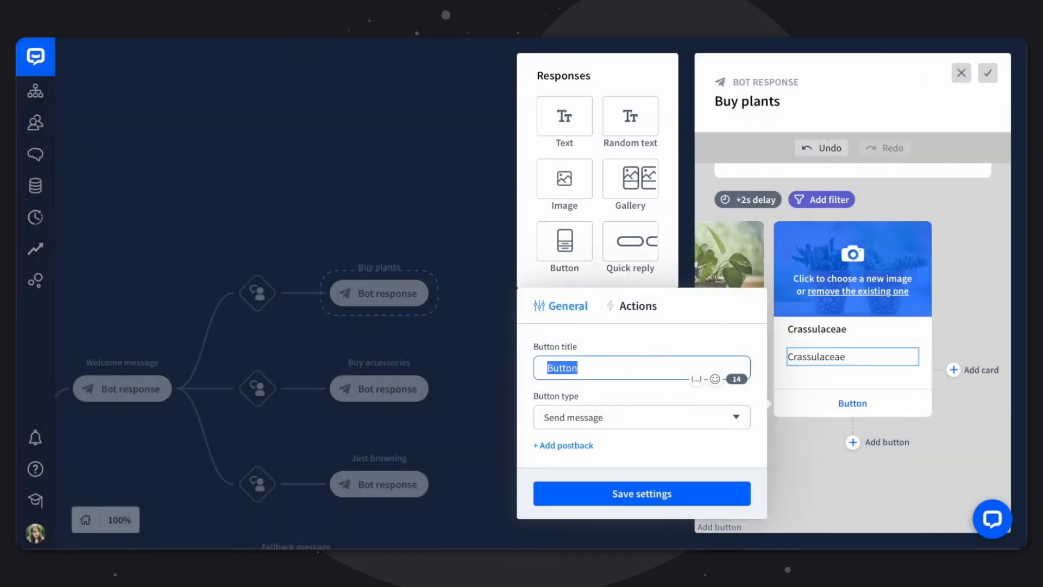
{"action": "type", "text": "Aloe"}
{"action": "left_click", "coordinate": [852, 441]}
{"action": "type", "text": "Opuntia"}
{"action": "left_click", "coordinate": [853, 470]}
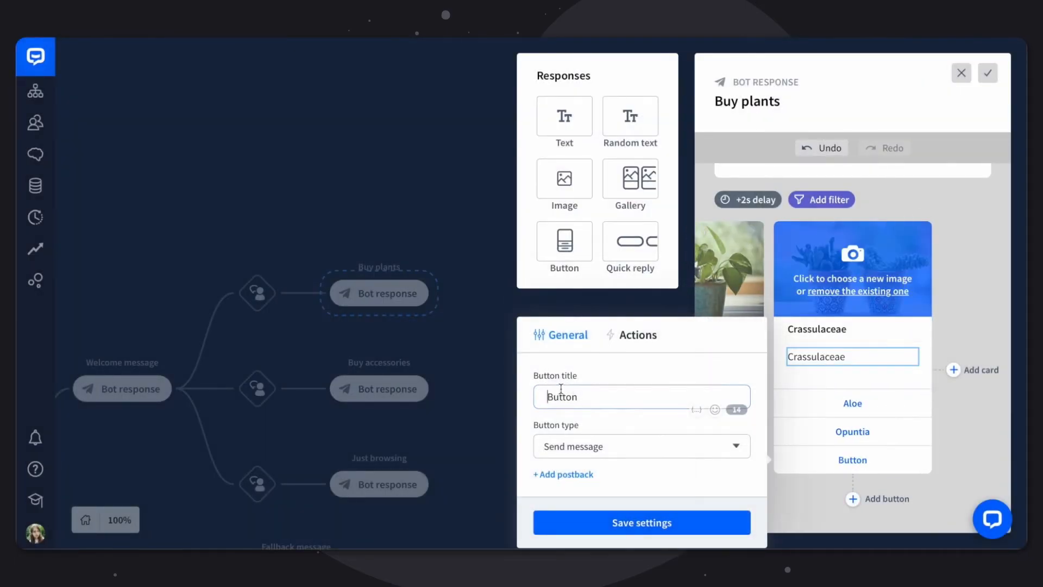
{"action": "type", "text": "Jade plant"}
{"action": "left_click", "coordinate": [641, 522]}
Add the buttons "Echeveria" and "Something else" to the Crassulaceae card and save the Buy plants response
{"action": "left_click", "coordinate": [853, 499]}
{"action": "double_click", "coordinate": [563, 397]}
{"action": "type", "text": "Echeveria"}
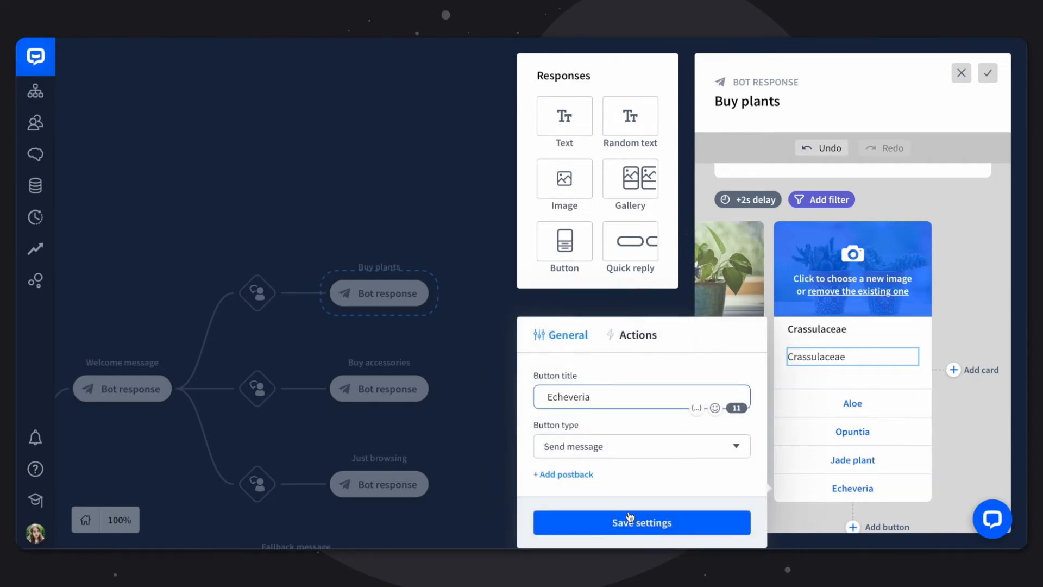
{"action": "left_click", "coordinate": [630, 520]}
{"action": "scroll", "coordinate": [853, 478], "scroll_direction": "down", "scroll_amount": 1}
{"action": "left_click", "coordinate": [853, 475]}
{"action": "double_click", "coordinate": [593, 394]}
{"action": "type", "text": "Something else"}
{"action": "left_click", "coordinate": [643, 521]}
{"action": "left_click", "coordinate": [695, 275]}
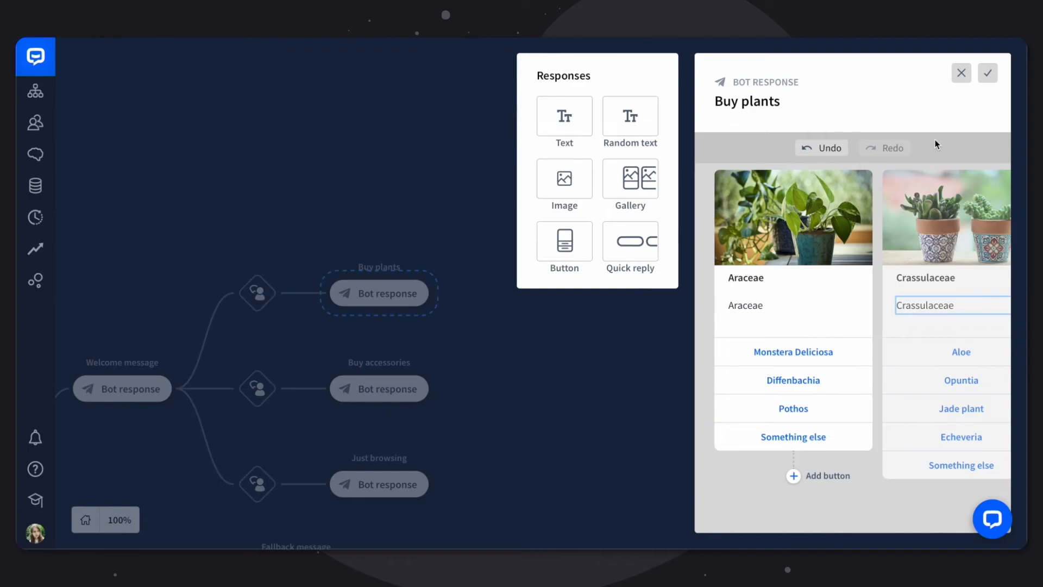
{"action": "left_click", "coordinate": [988, 72]}
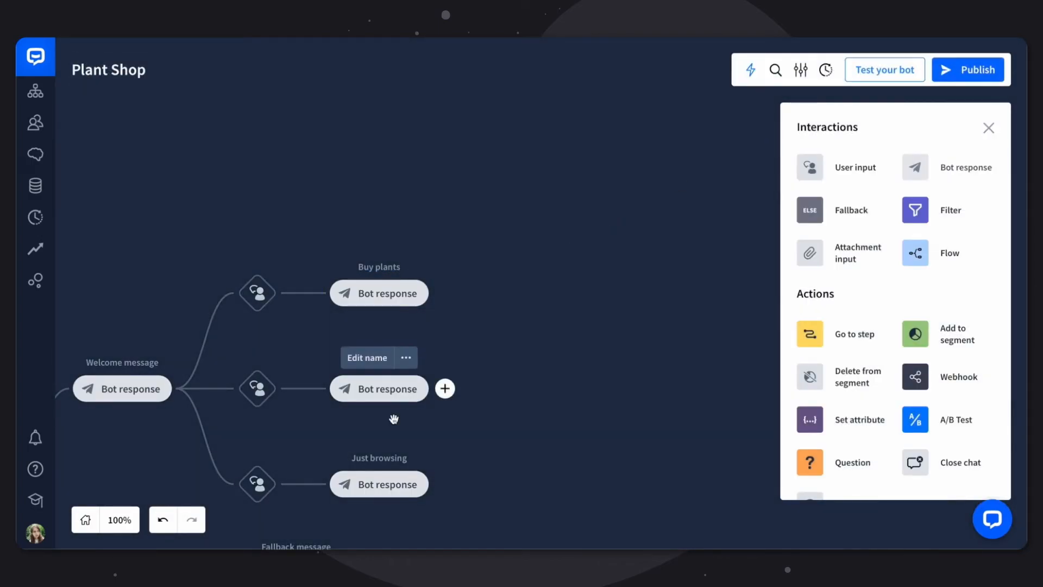
Add the text response "Alrighty, I won't bother you then!" to the Just browsing block, save it, and attach a Close chat action after it
{"action": "left_click", "coordinate": [363, 485]}
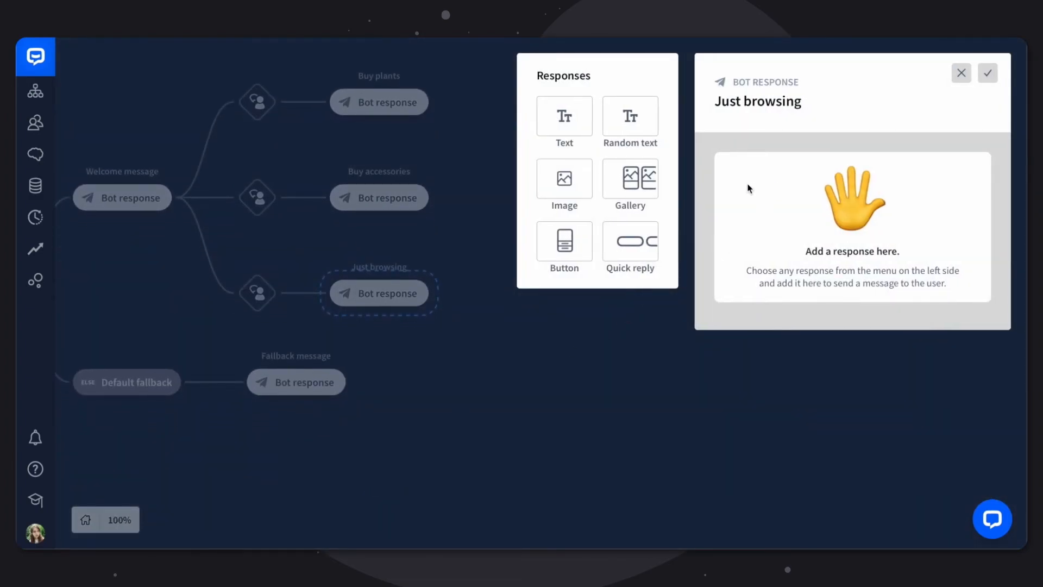
{"action": "left_click", "coordinate": [584, 133]}
{"action": "left_click", "coordinate": [752, 243]}
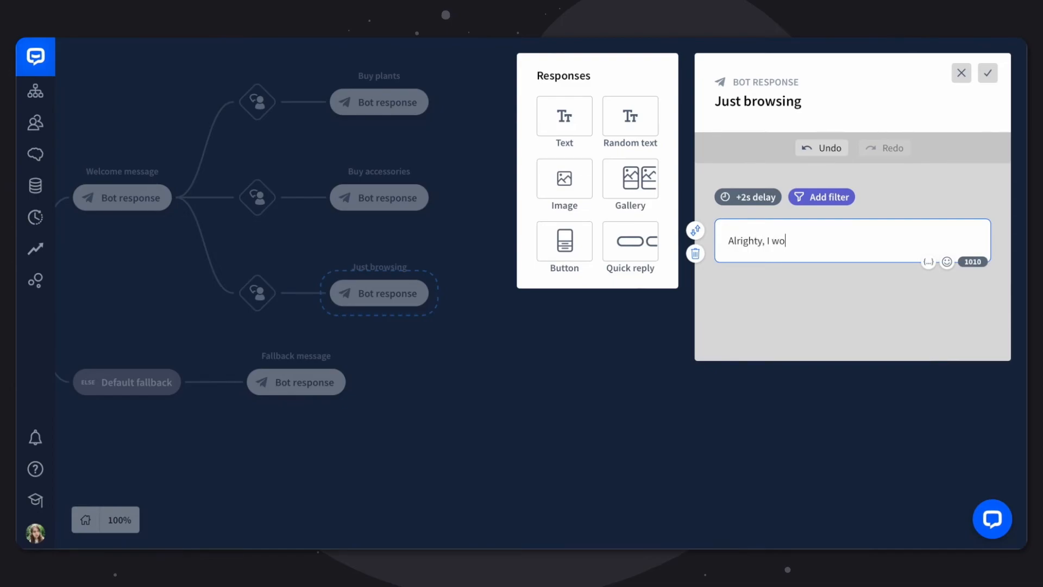
{"action": "type", "text": "Alrighty, I won't bother you then!"}
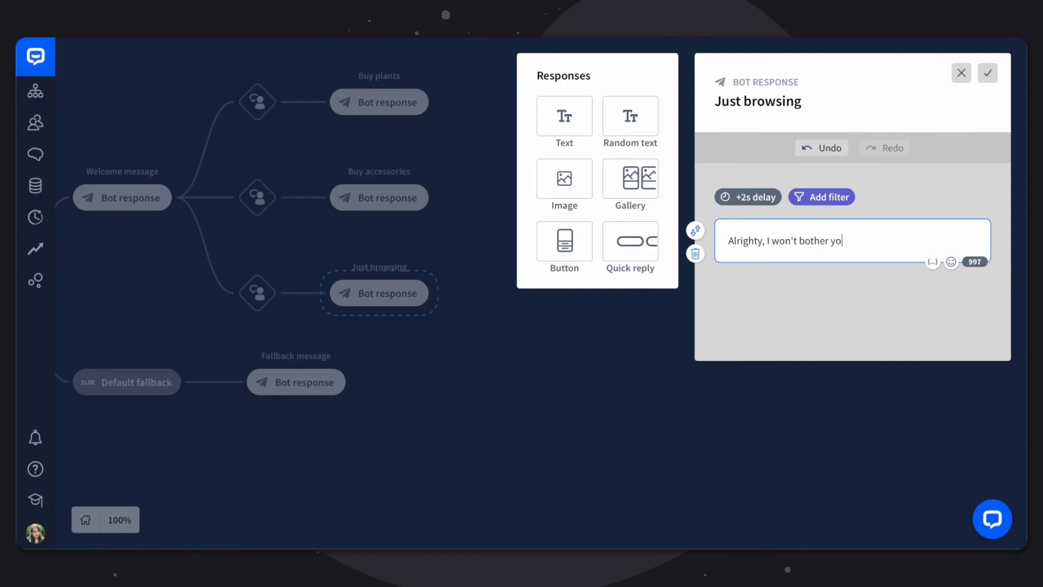
{"action": "left_click", "coordinate": [988, 73]}
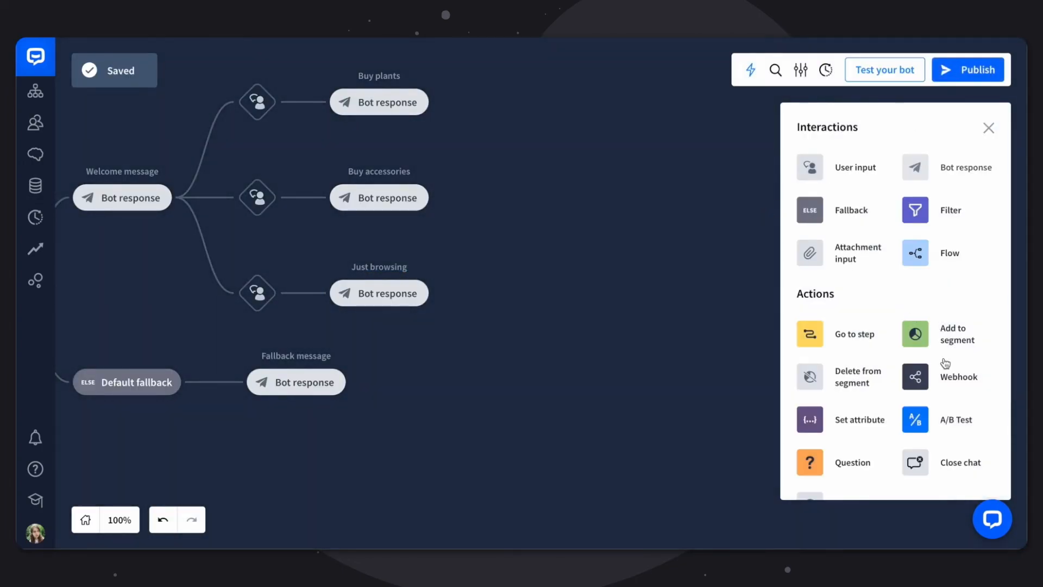
{"action": "left_click_drag", "start_coordinate": [911, 462], "coordinate": [448, 283]}
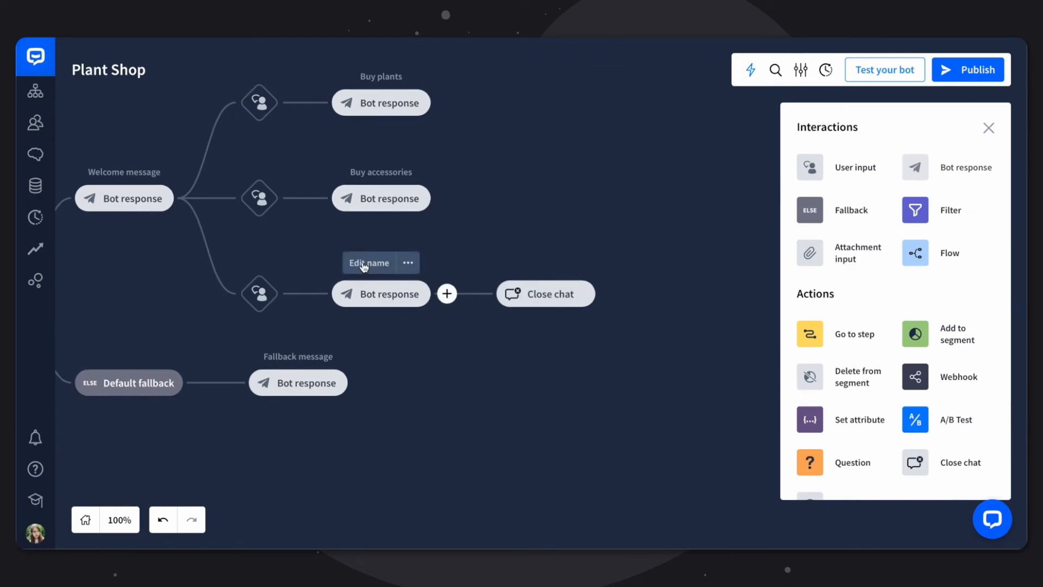
In the Welcome message, set the "Buy some plants" button to the Go to block type, targeting the Buy plants block
{"action": "left_click", "coordinate": [209, 244]}
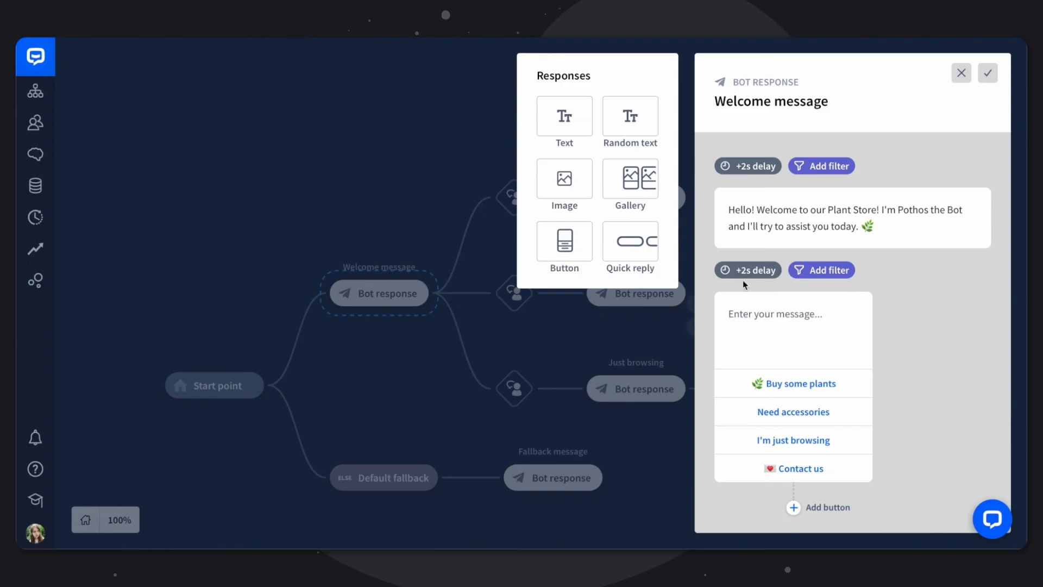
{"action": "left_click", "coordinate": [792, 385]}
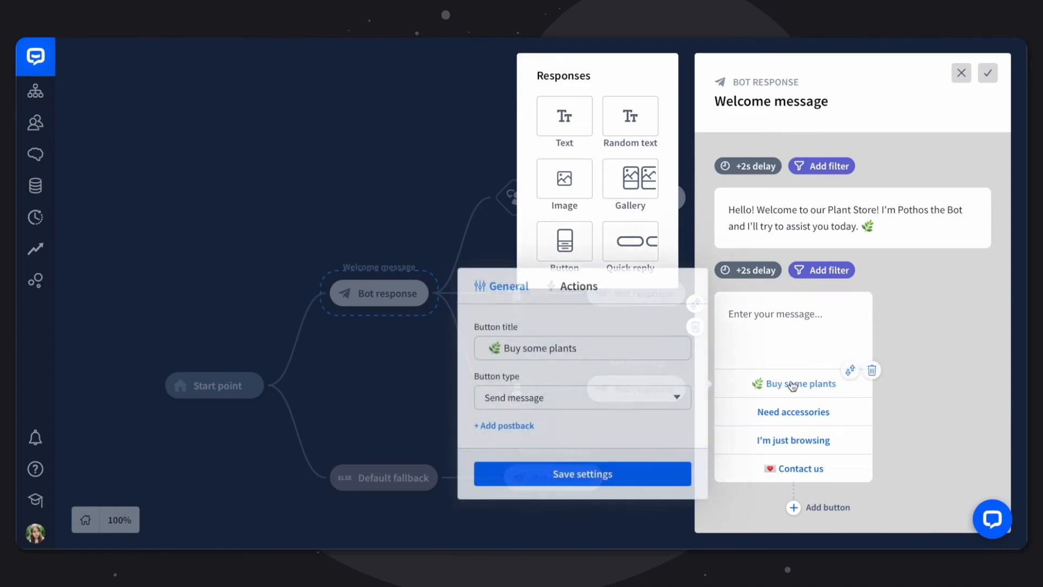
{"action": "left_click", "coordinate": [554, 398]}
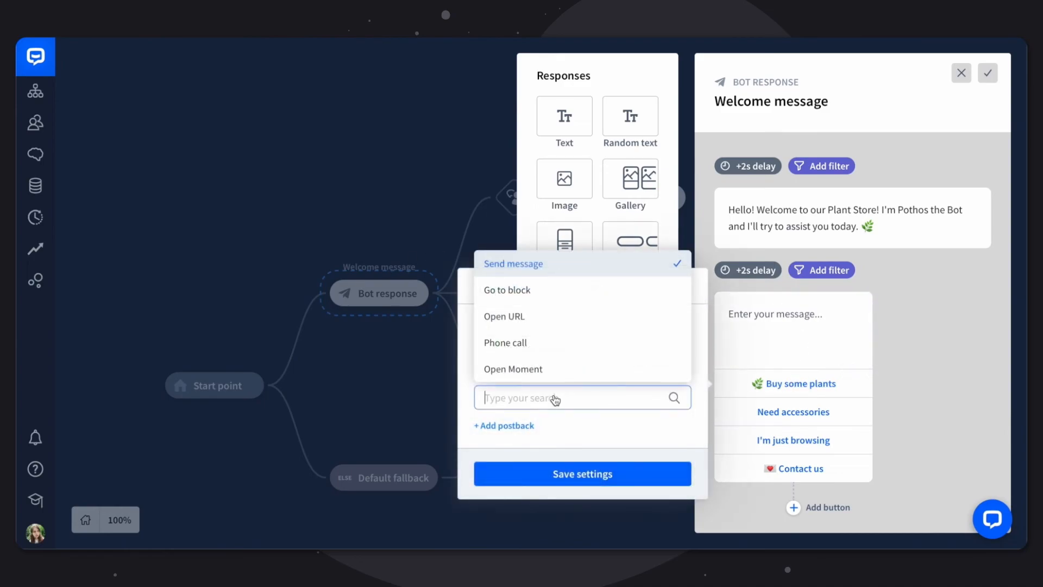
{"action": "left_click", "coordinate": [555, 292]}
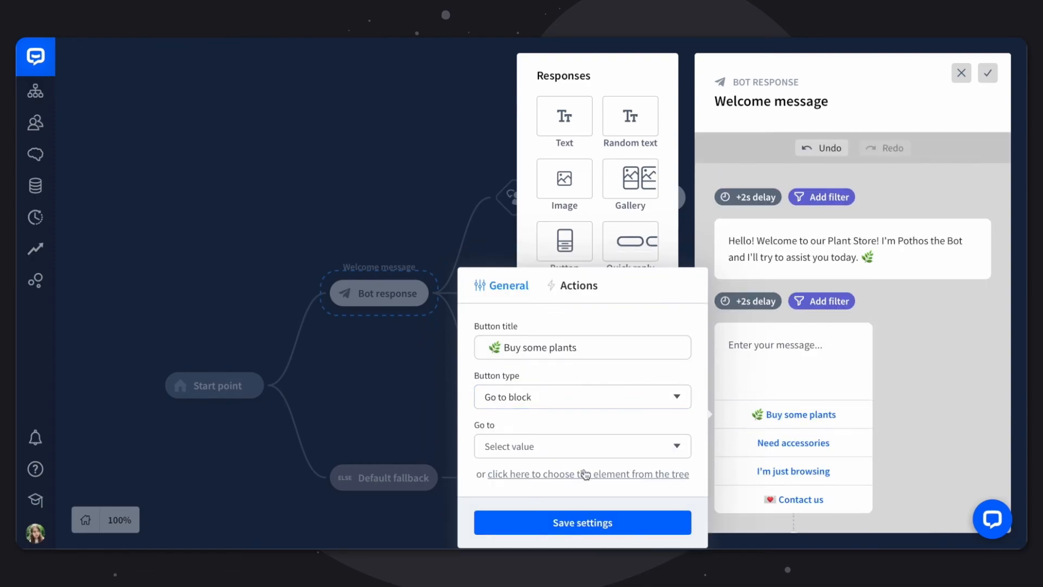
{"action": "left_click", "coordinate": [550, 476]}
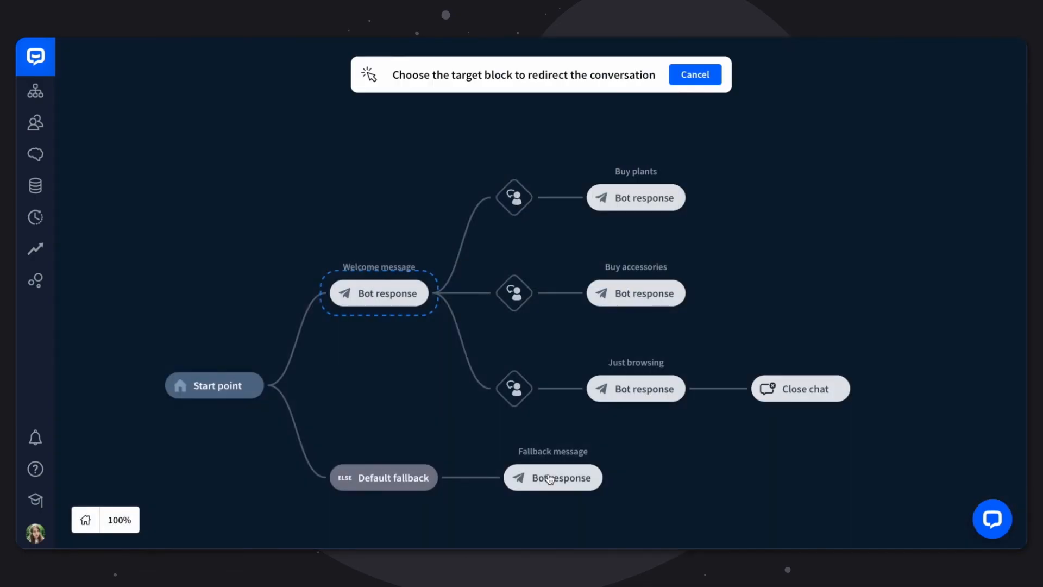
{"action": "left_click", "coordinate": [648, 200]}
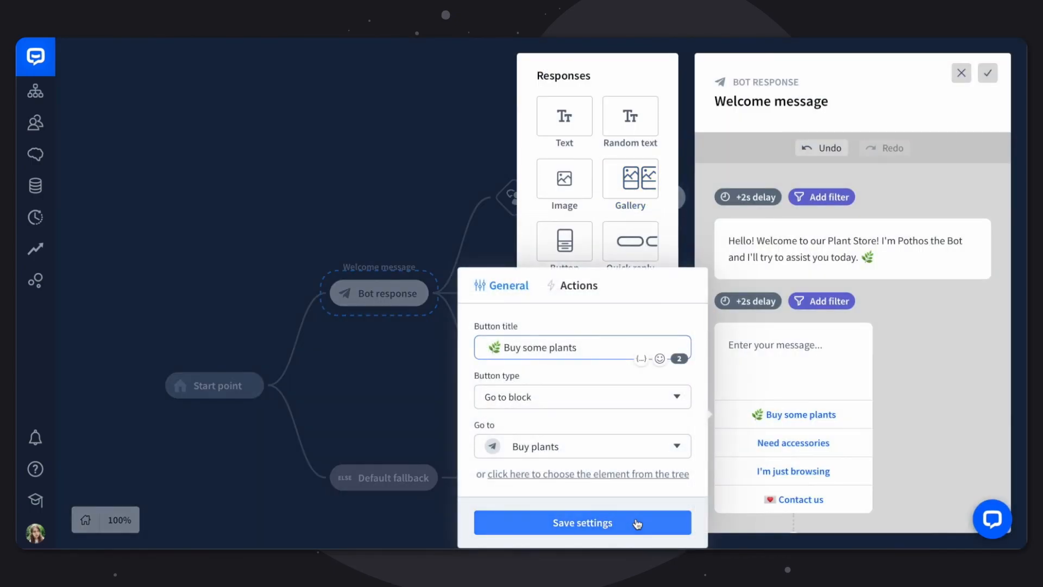
{"action": "left_click", "coordinate": [637, 522]}
Set the "Need accessories" button to the Go to block type, targeting the Buy accessories block
{"action": "left_click", "coordinate": [869, 435]}
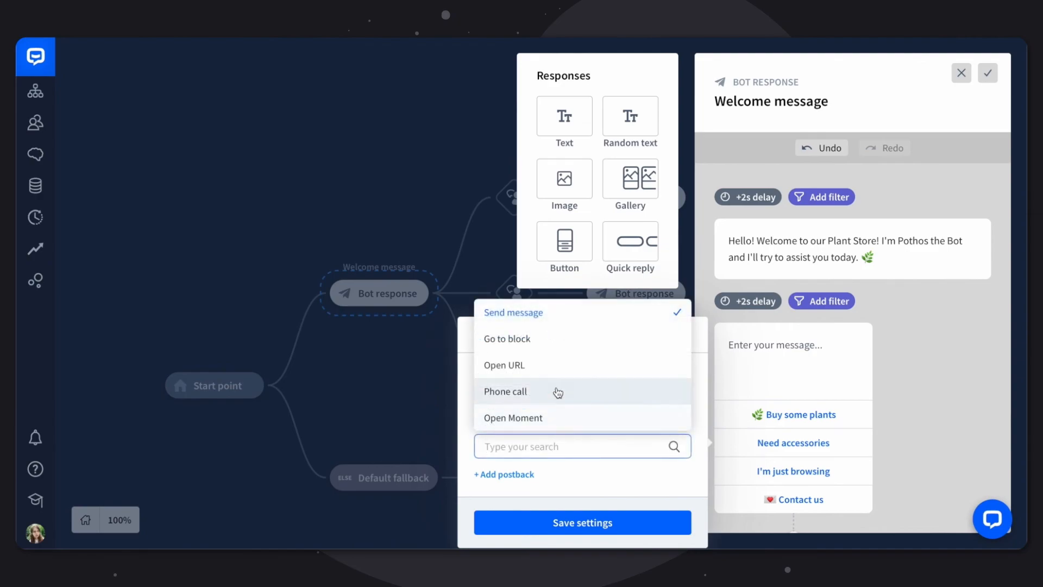
{"action": "left_click", "coordinate": [544, 343]}
{"action": "left_click", "coordinate": [588, 472]}
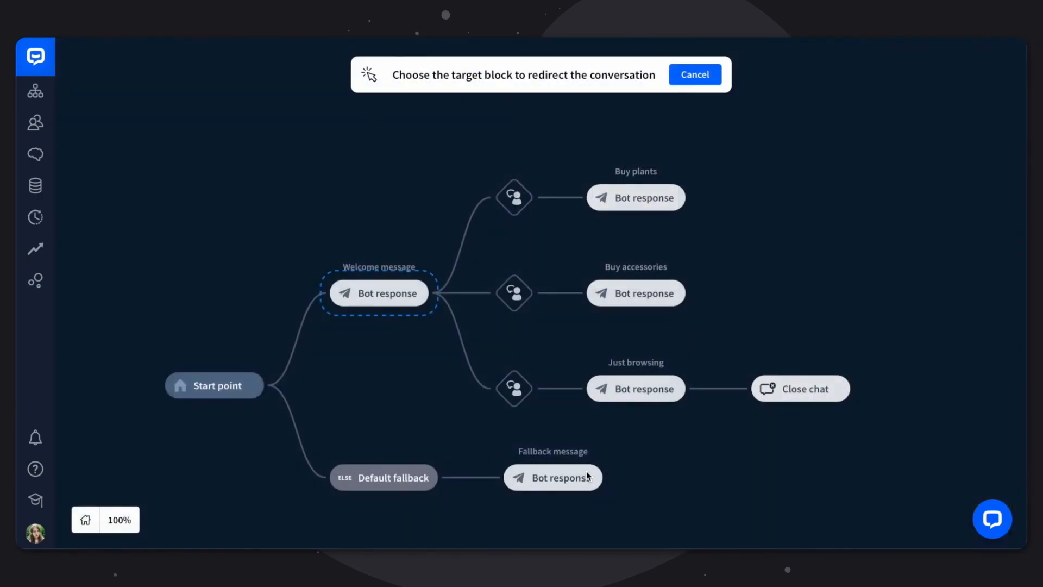
{"action": "left_click", "coordinate": [642, 298]}
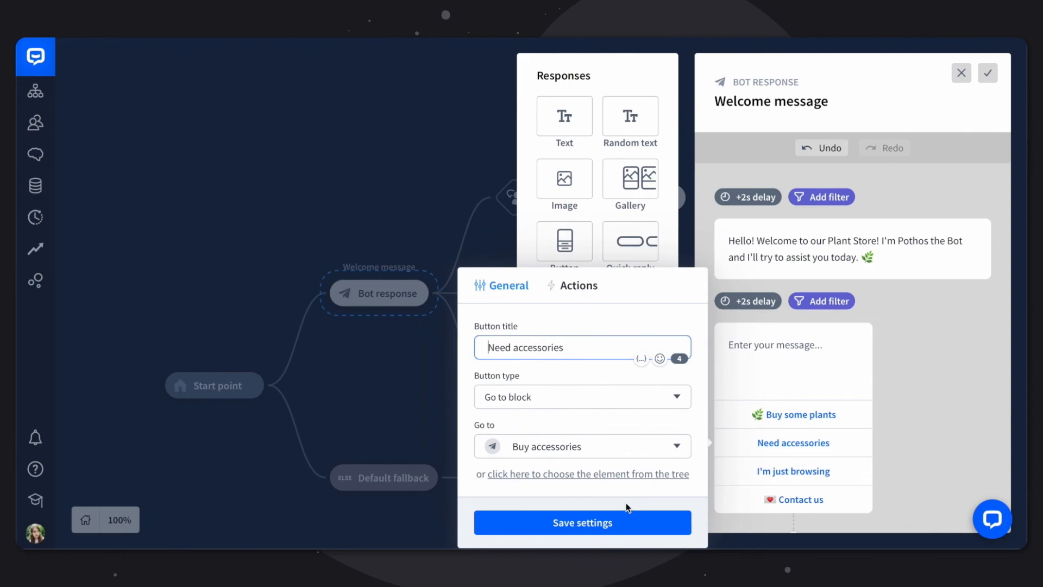
{"action": "left_click", "coordinate": [625, 519]}
Set the "I'm just browsing" button to go to the Just browsing block and save the Welcome message
{"action": "left_click", "coordinate": [772, 475]}
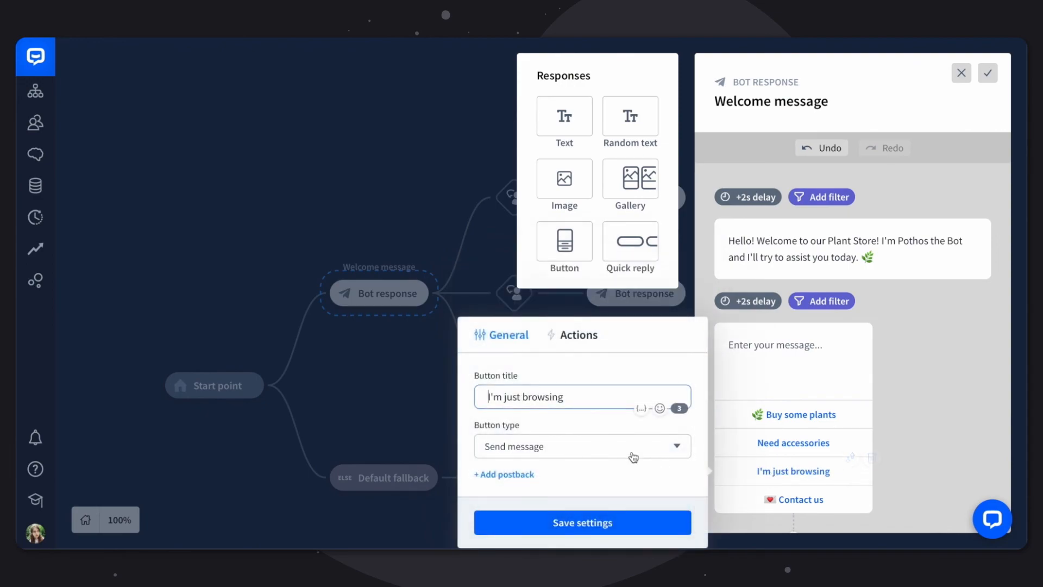
{"action": "left_click", "coordinate": [625, 446]}
{"action": "left_click", "coordinate": [564, 344]}
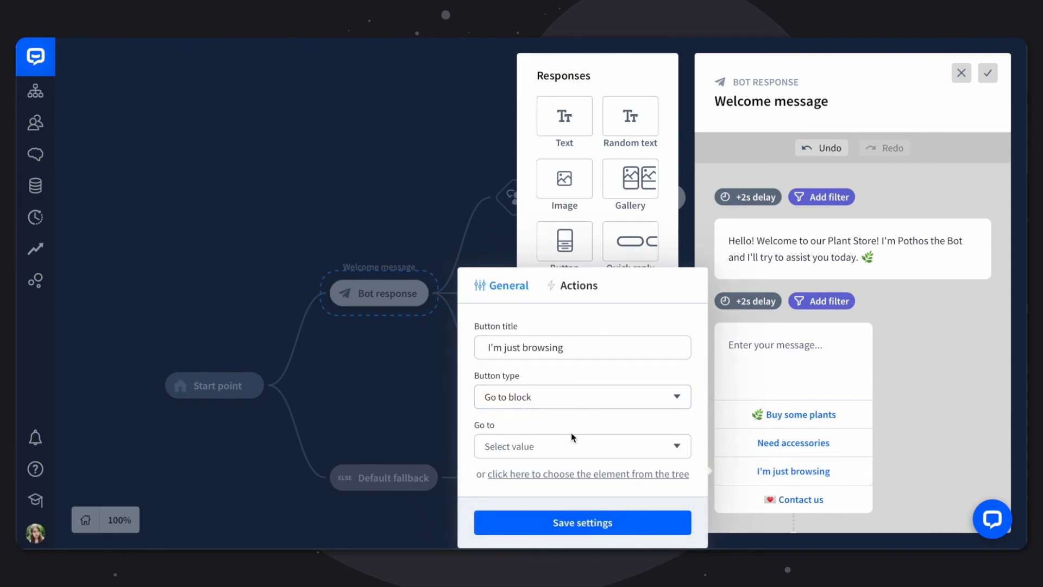
{"action": "left_click", "coordinate": [573, 474]}
{"action": "left_click", "coordinate": [646, 385]}
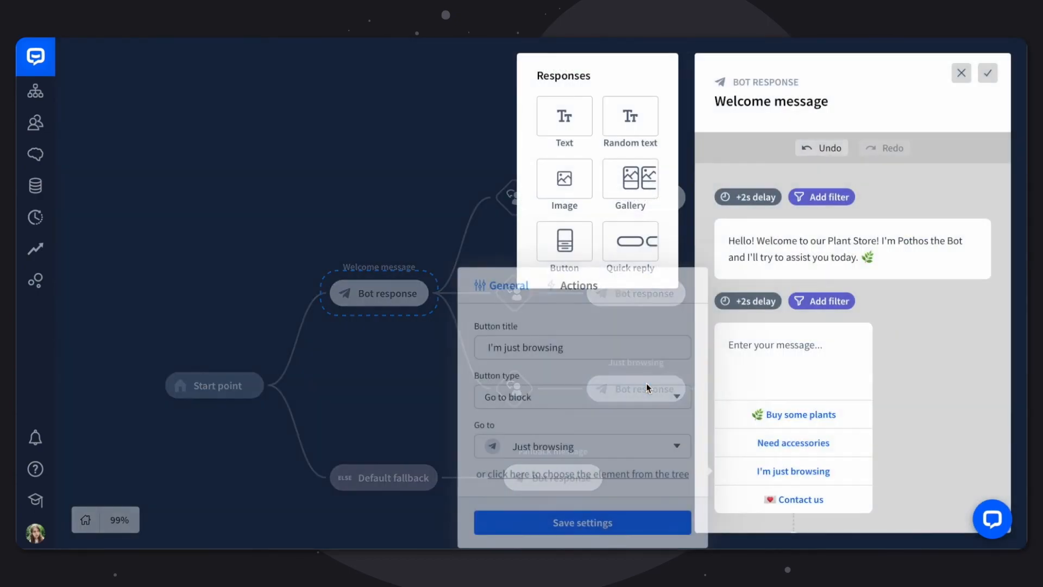
{"action": "left_click", "coordinate": [627, 522]}
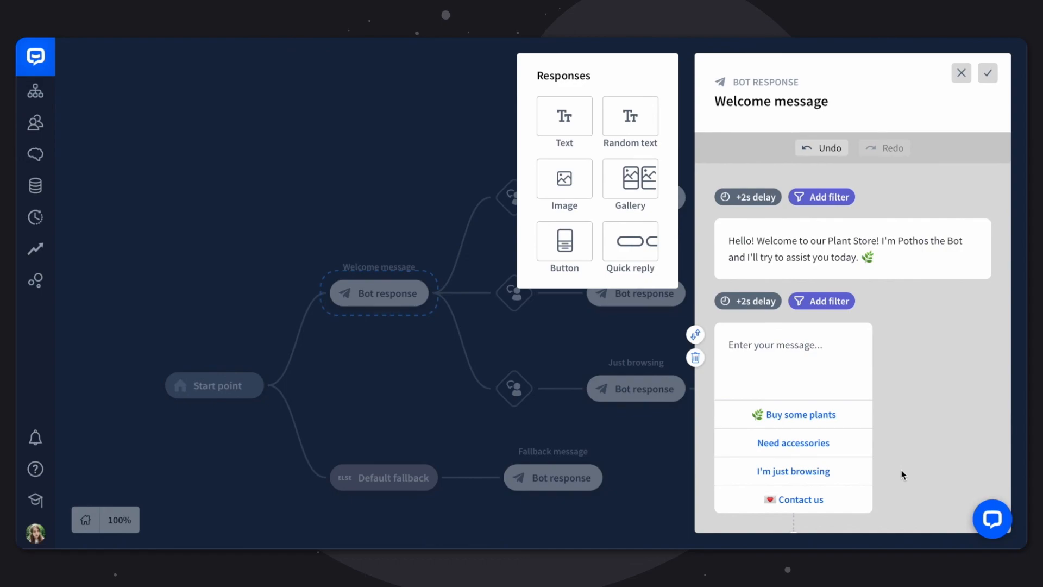
{"action": "left_click", "coordinate": [989, 74]}
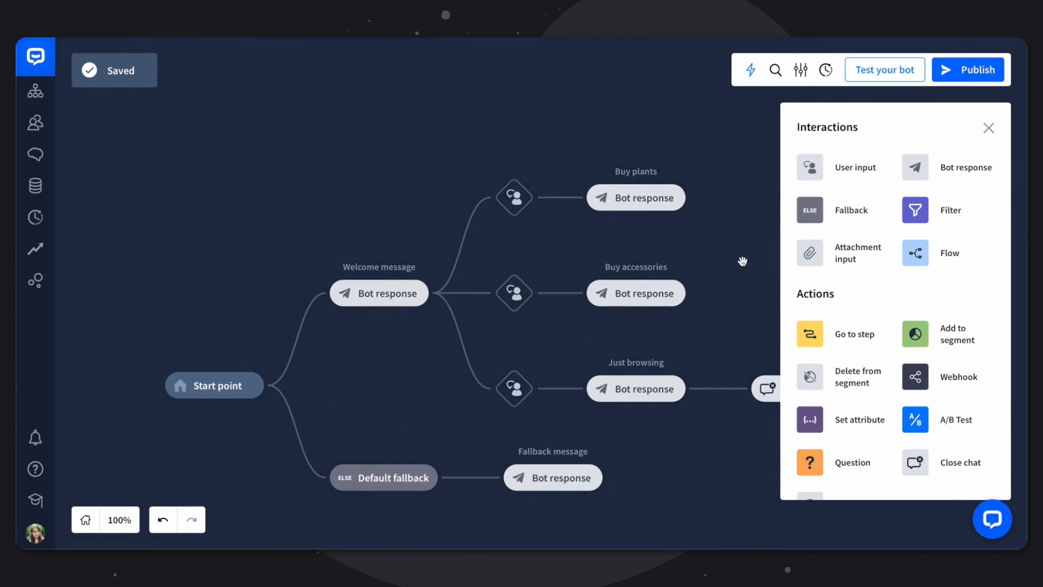